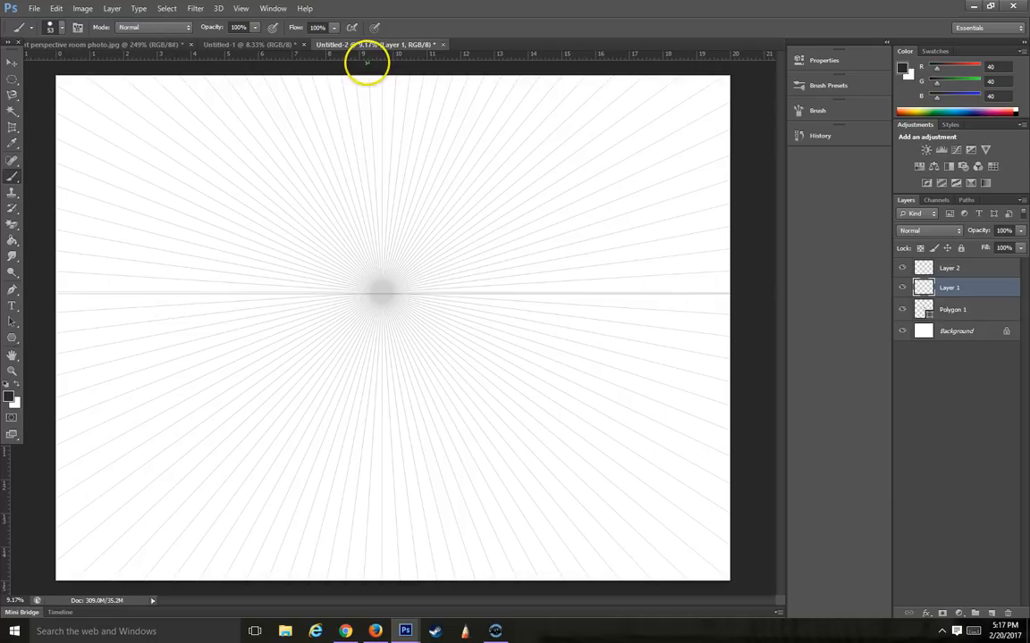
Place a horizontal guide along the horizon line, passing through the vanishing point
left_click(12, 61)
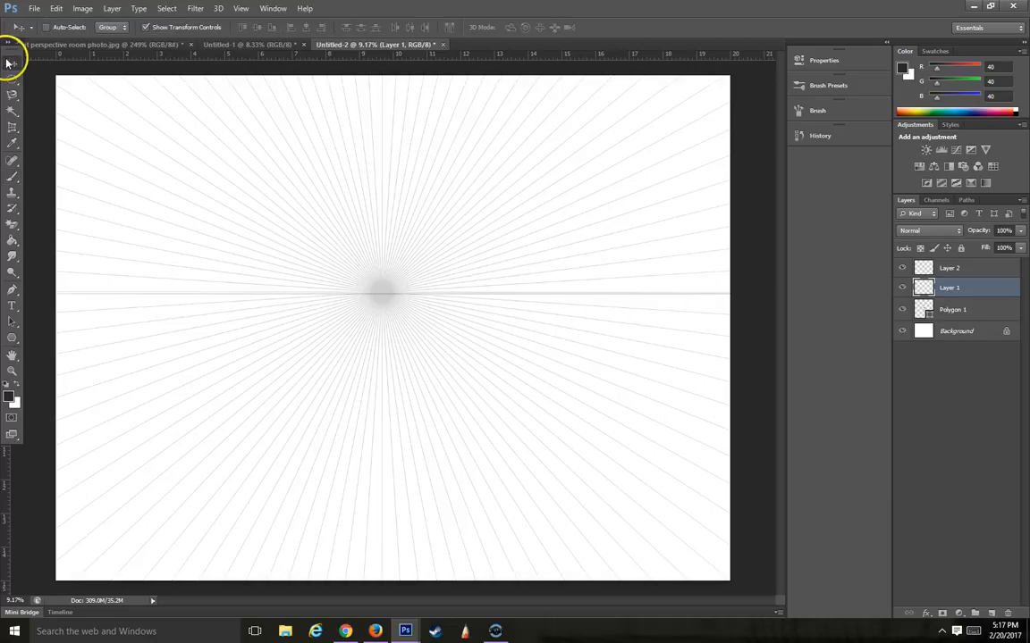
mouse_move(510, 58)
left_mouse_down()
mouse_move(531, 236)
mouse_move(552, 85)
mouse_move(532, 38)
mouse_move(550, 48)
mouse_move(510, 56)
mouse_move(538, 83)
mouse_move(540, 206)
mouse_move(562, 298)
left_mouse_up()
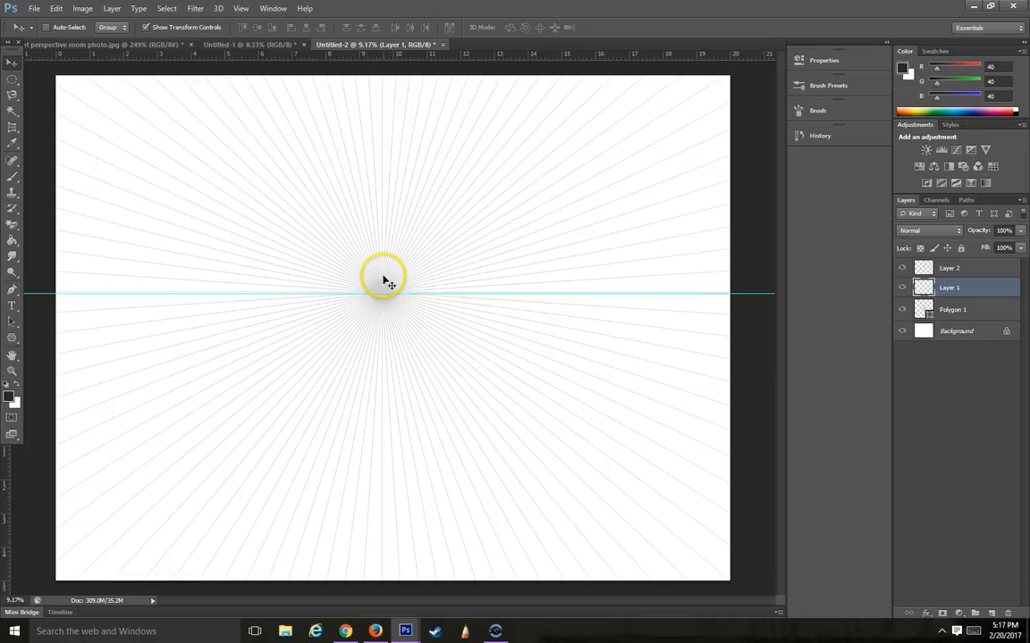
scroll(362, 285, "up", 1)
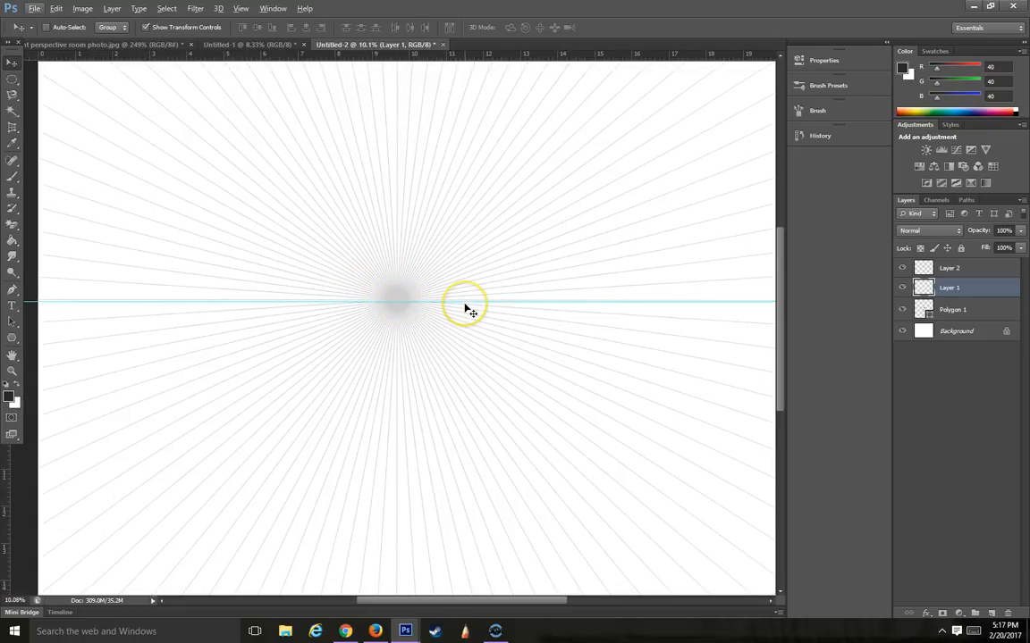
Rename Layer 1 as Hallway and keep it active for painting with the Brush tool
left_click(11, 177)
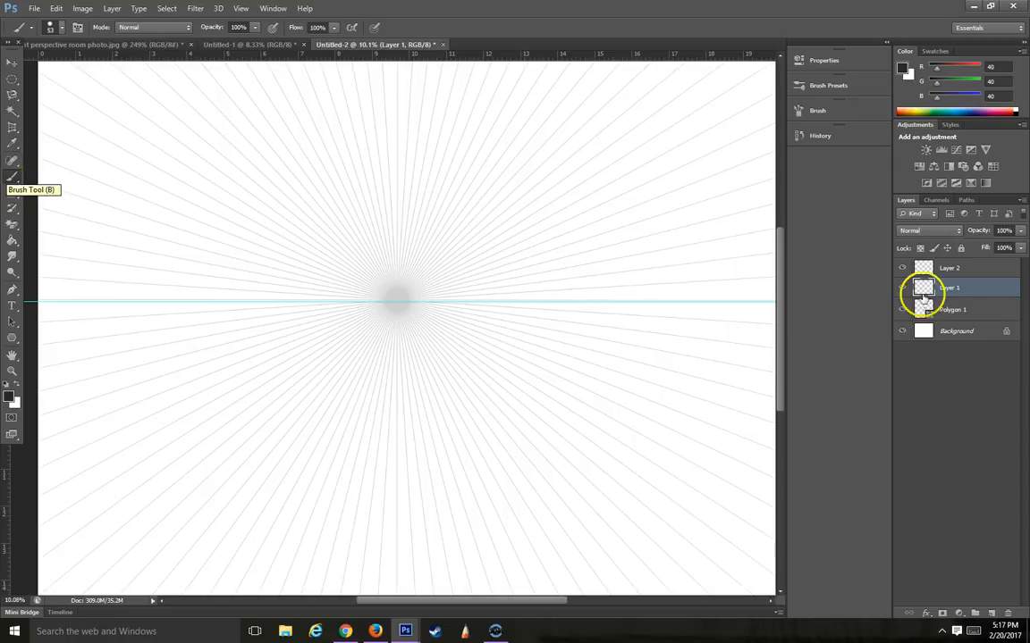
left_click(957, 312)
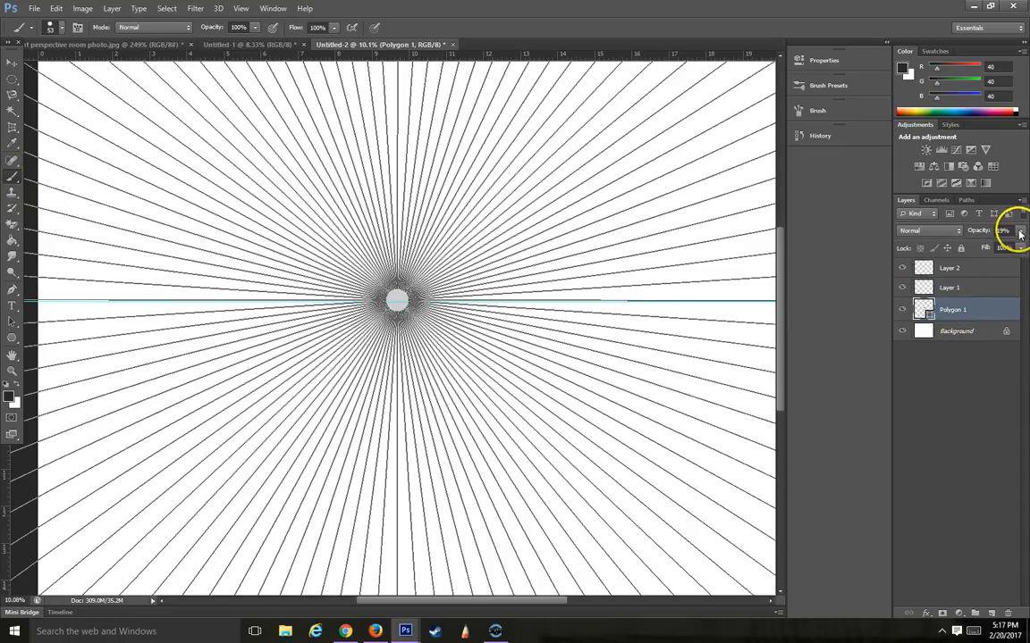
left_click(948, 286)
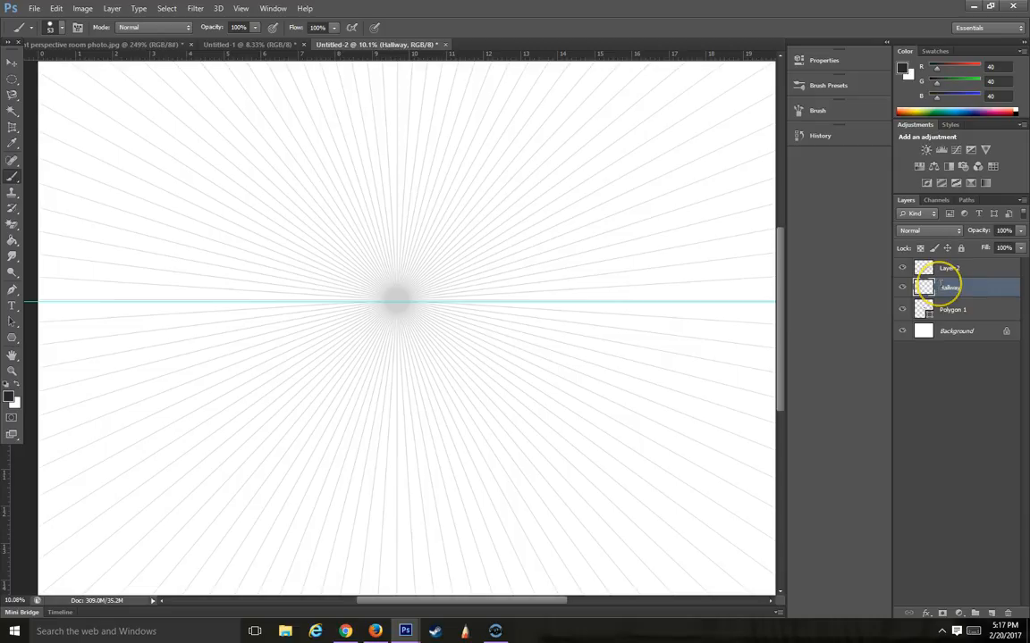
key("Return")
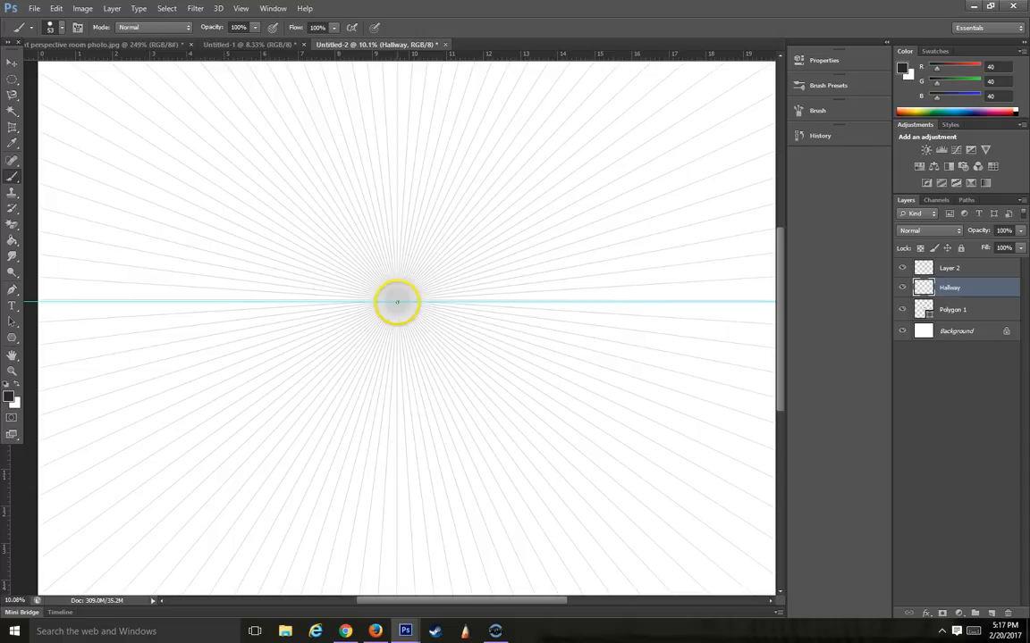
Set the brush size to 32 px and draw a straight floor line from the vanishing point to the canvas's lower left edge
left_click(59, 27)
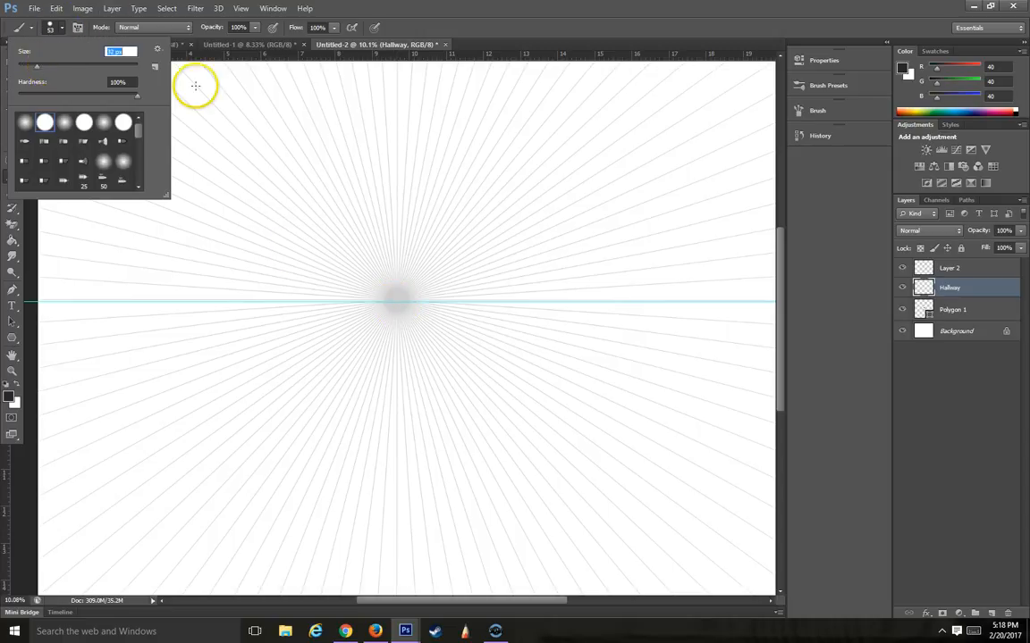
left_click(518, 15)
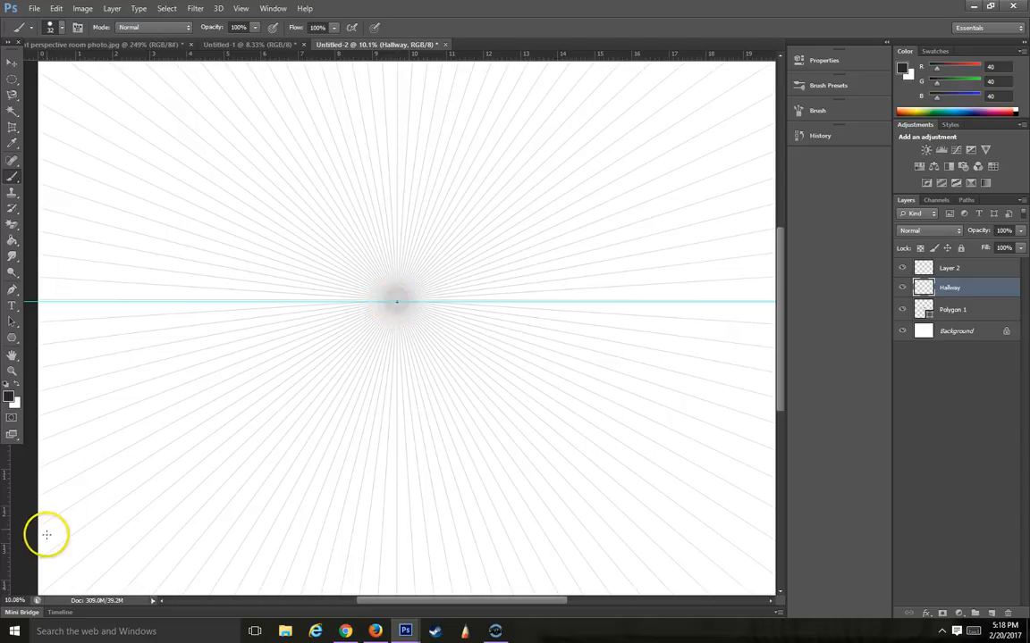
scroll(45, 525, "down", 1)
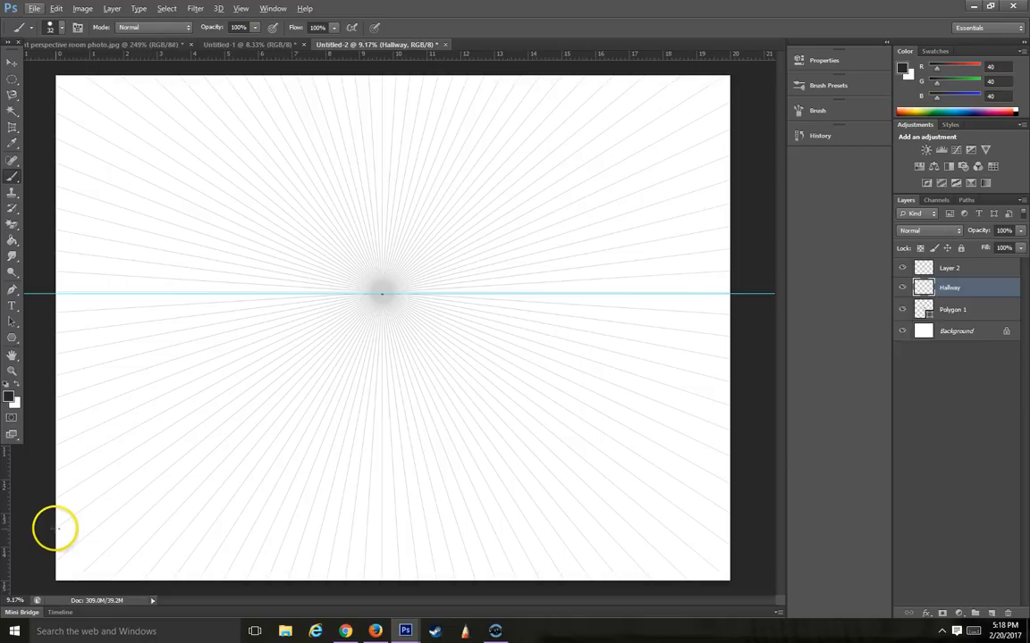
left_click(55, 528, "shift")
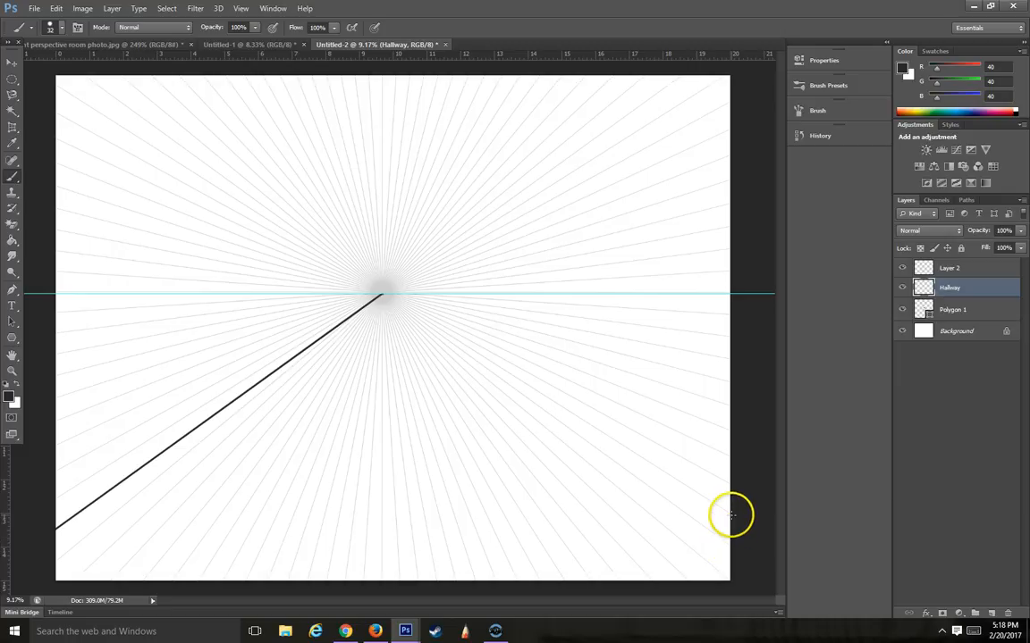
Try to draw a matching straight floor line from the vanishing point to the canvas's lower right edge by eye
left_click(731, 536, "shift")
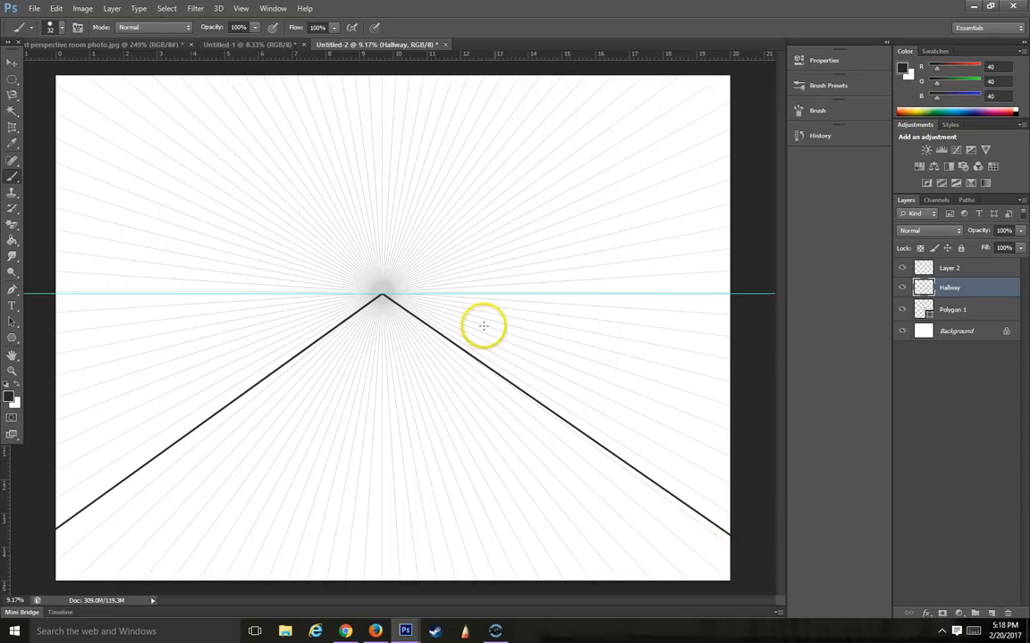
key("ctrl+z")
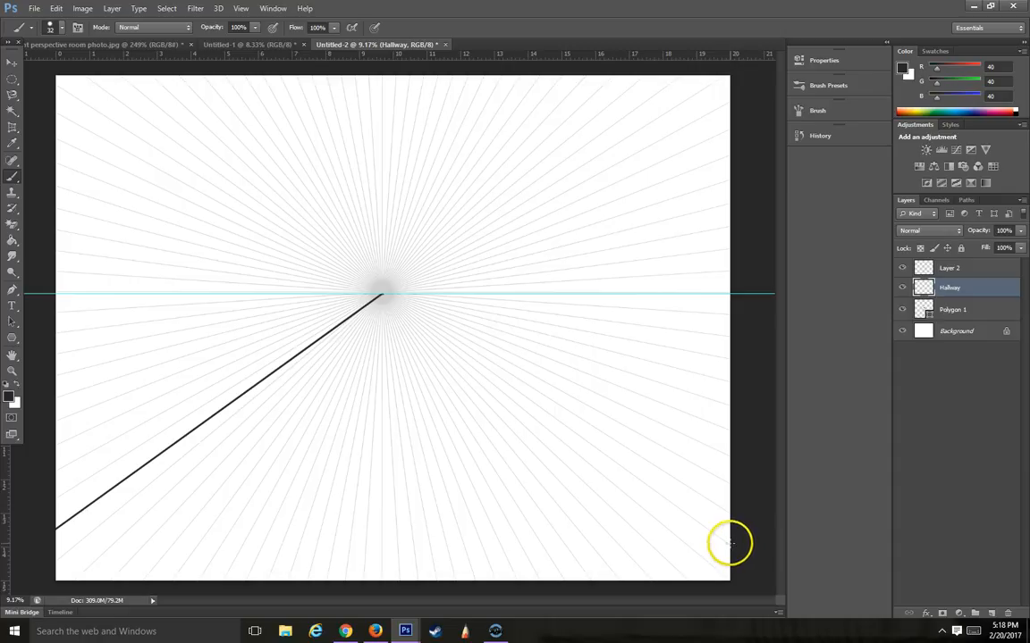
left_click(731, 544, "shift")
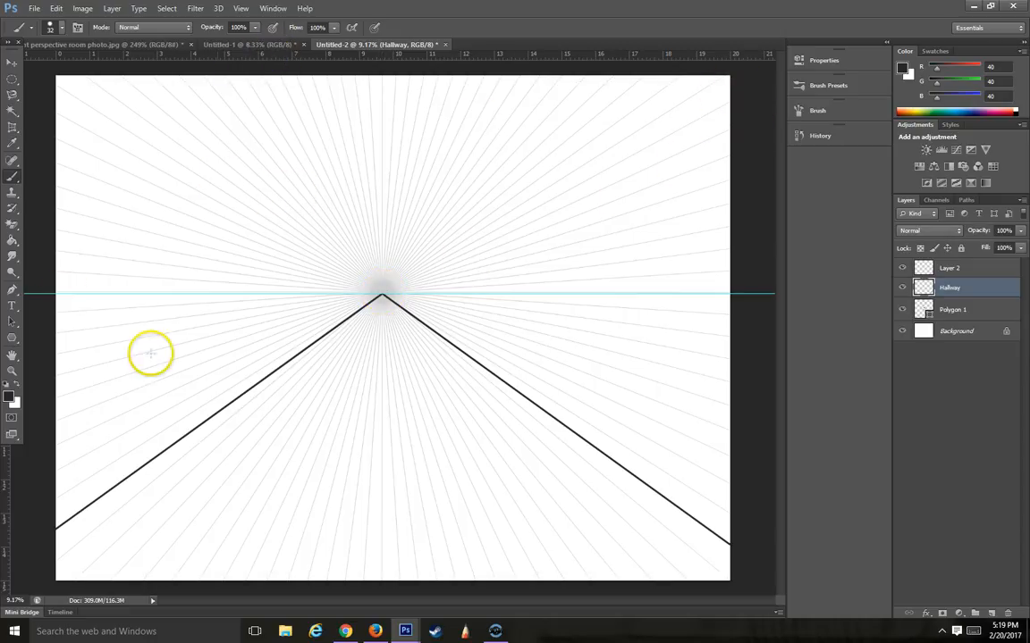
Place a horizontal guide at about 13.5 in, aligned with the outer end of the left floor line
left_click_drag(299, 56, 384, 530)
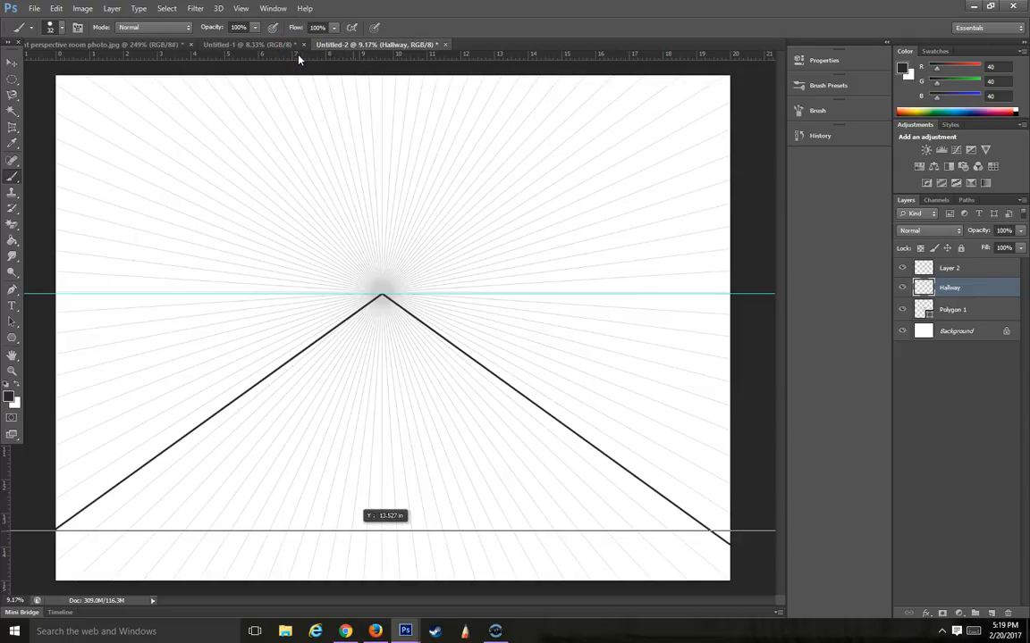
left_click_drag(354, 537, 353, 531)
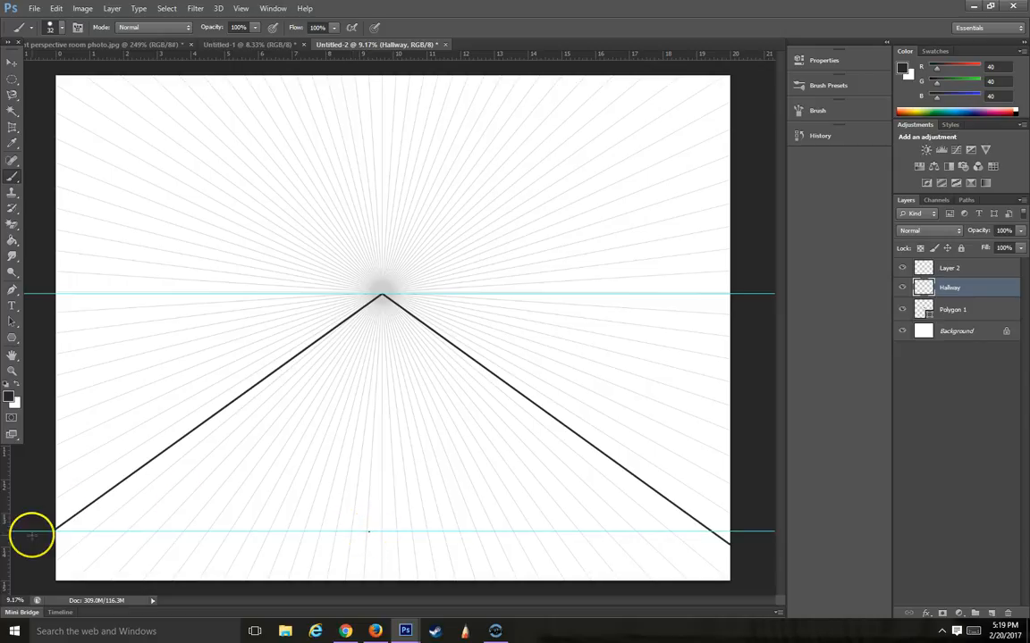
left_click(12, 62)
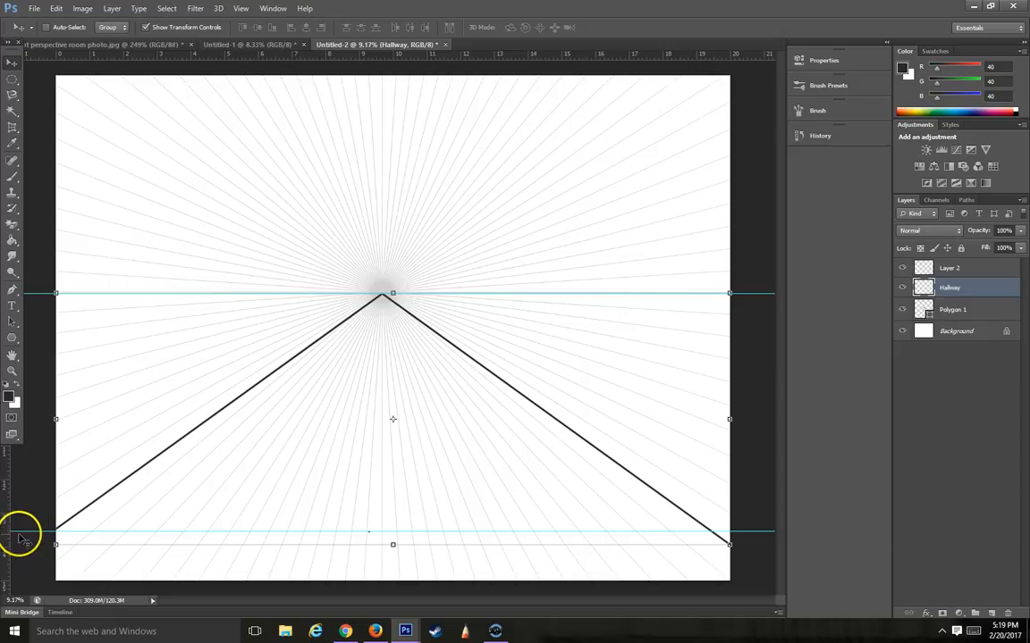
left_click_drag(20, 533, 20, 530)
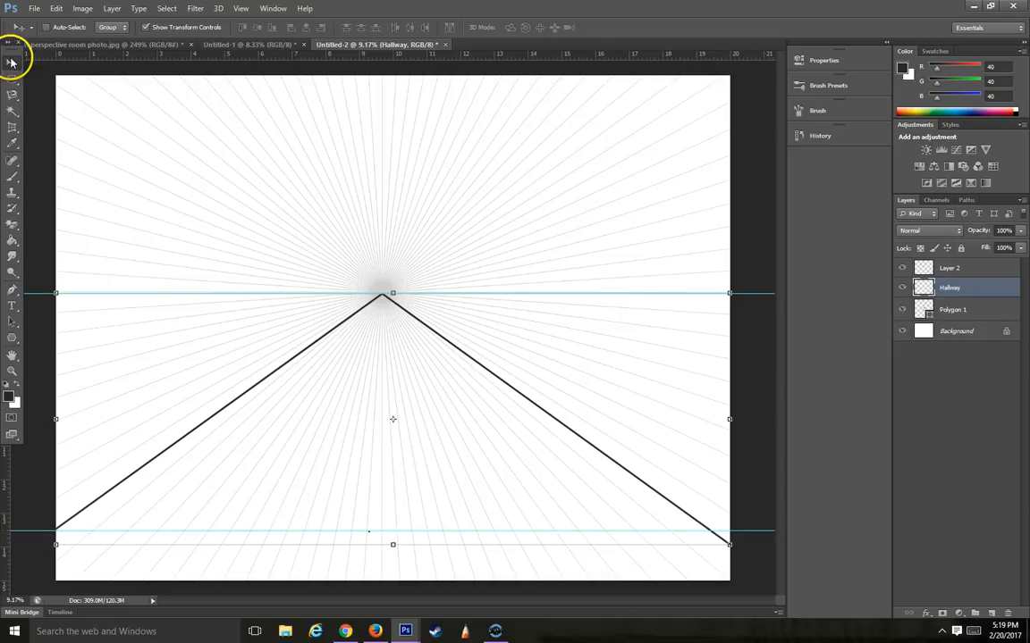
Try a right floor line ending at the lower guide, and erase the misaligned right floor lines
left_click(13, 175)
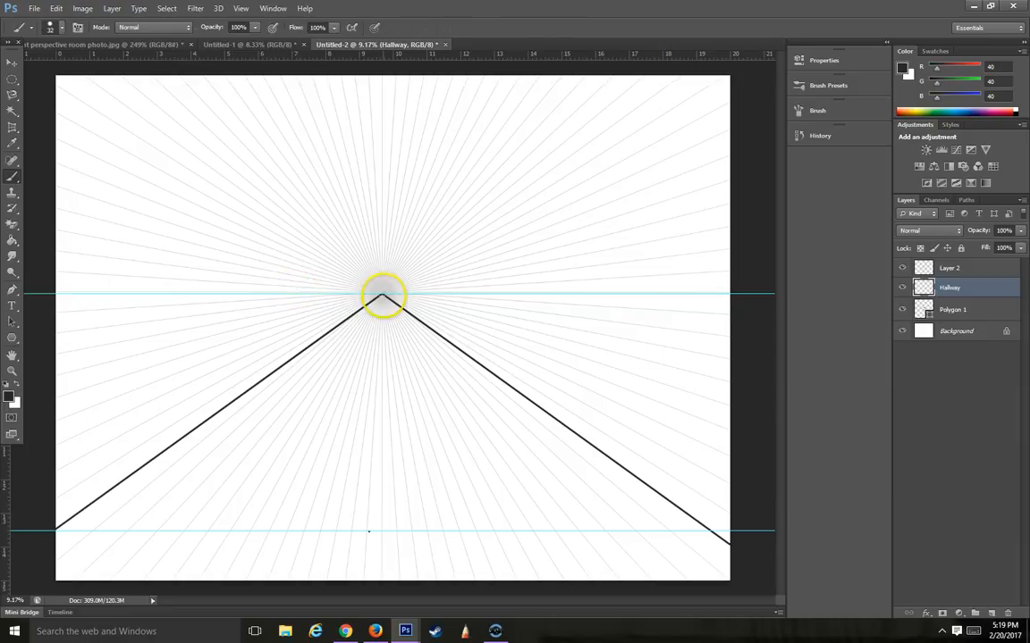
left_click(731, 530, "shift")
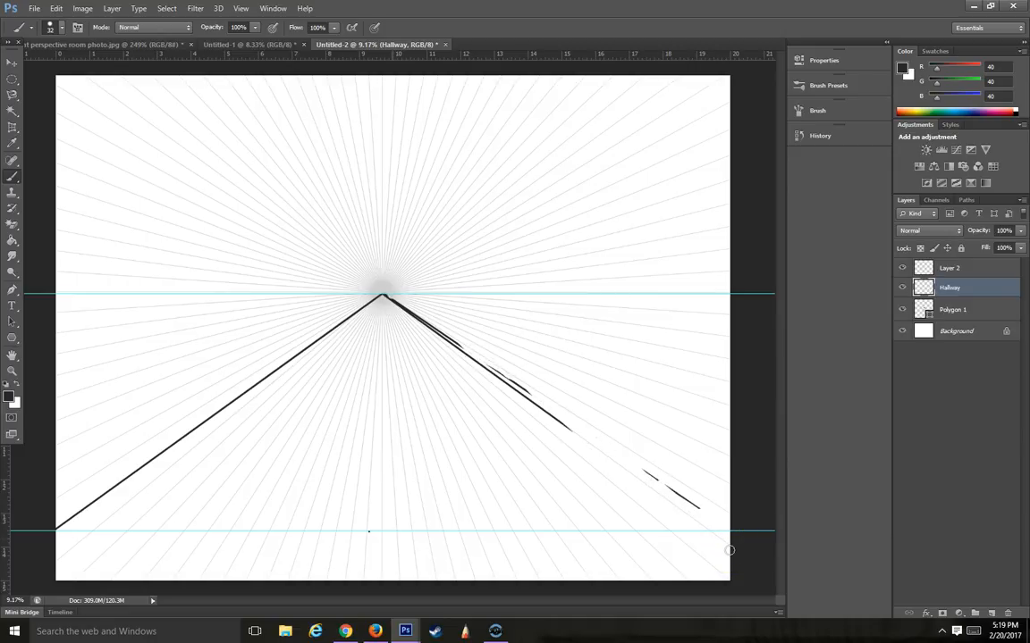
mouse_move(394, 305)
left_mouse_down()
mouse_move(567, 431)
mouse_move(485, 367)
left_mouse_up()
mouse_move(588, 443)
left_mouse_down()
mouse_move(666, 489)
mouse_move(641, 457)
mouse_move(653, 472)
left_mouse_up()
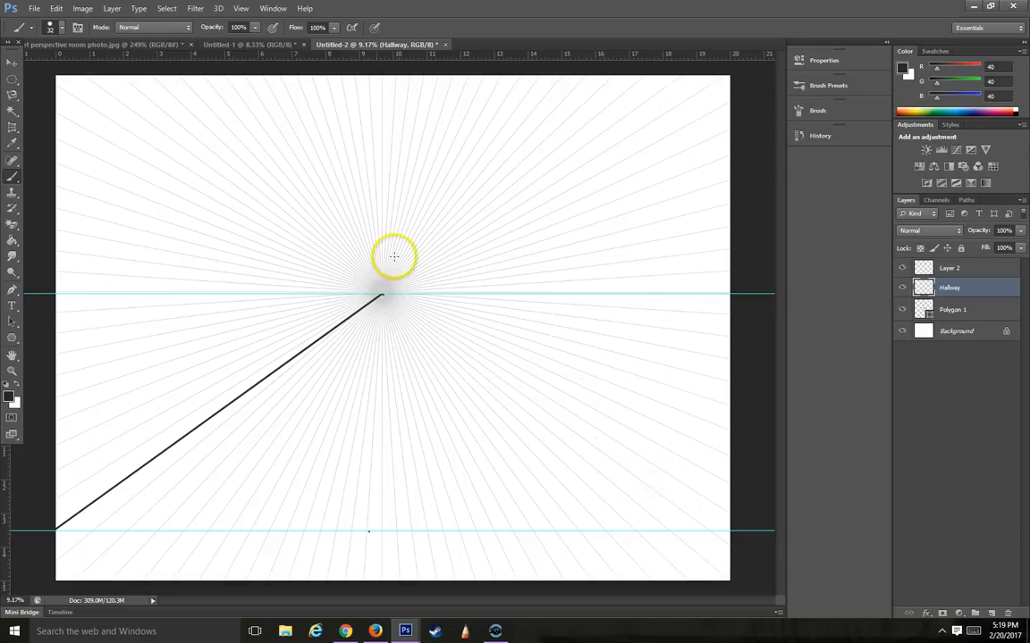
Draw a straight floor line from the vanishing point to the right canvas edge at the lower guide, and clear all guides
left_click(382, 295)
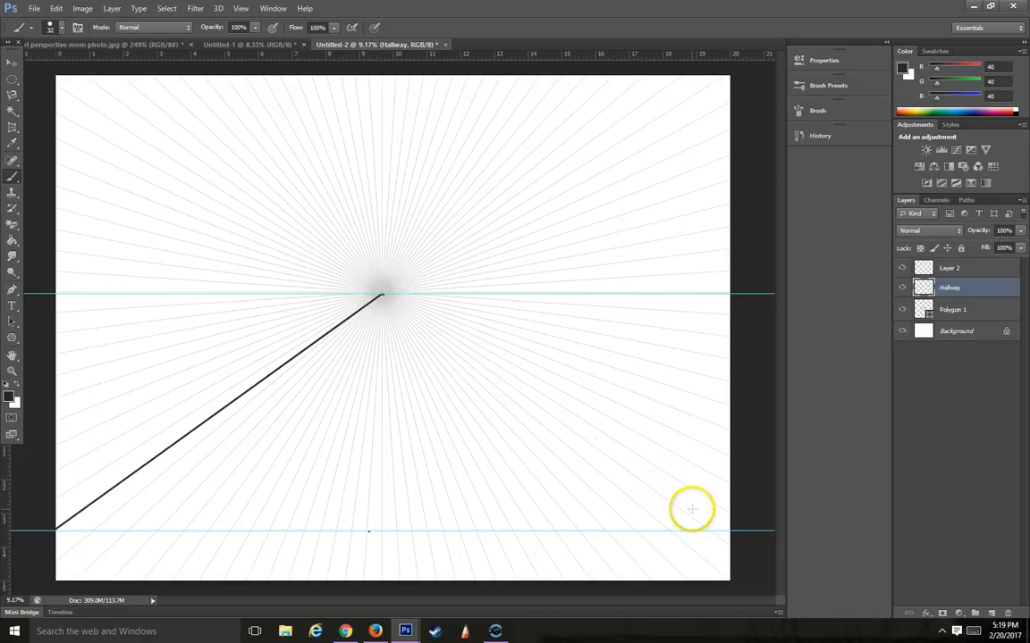
left_click(730, 529, "shift")
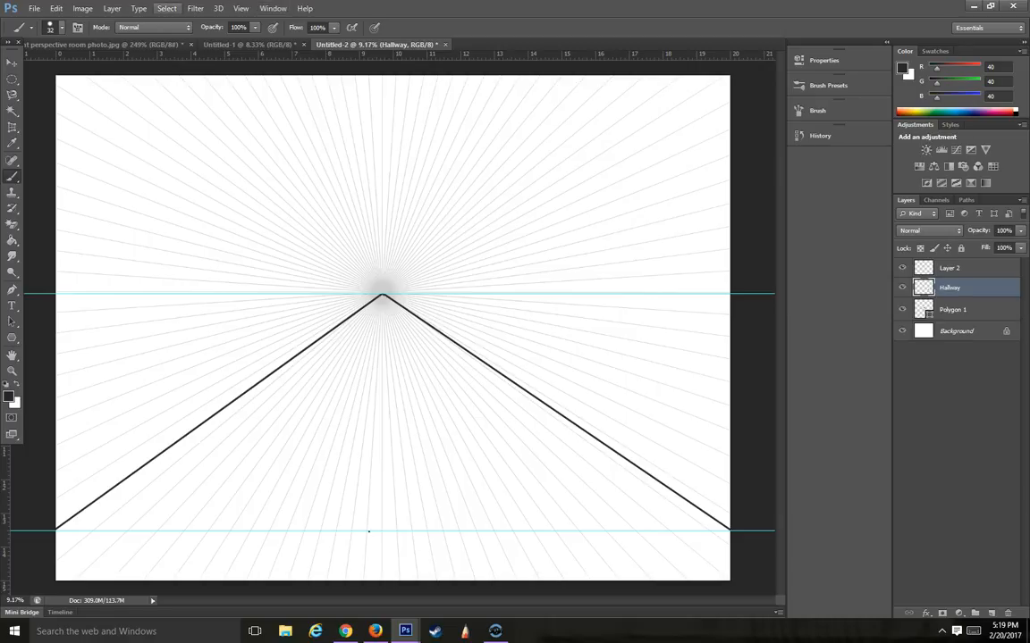
left_click(241, 9)
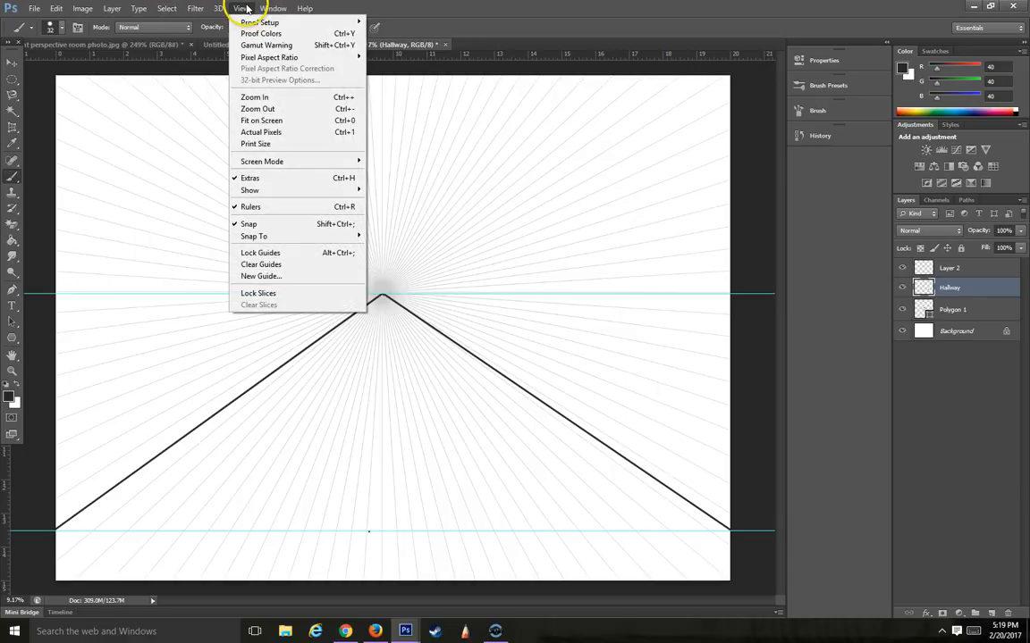
left_click(282, 263)
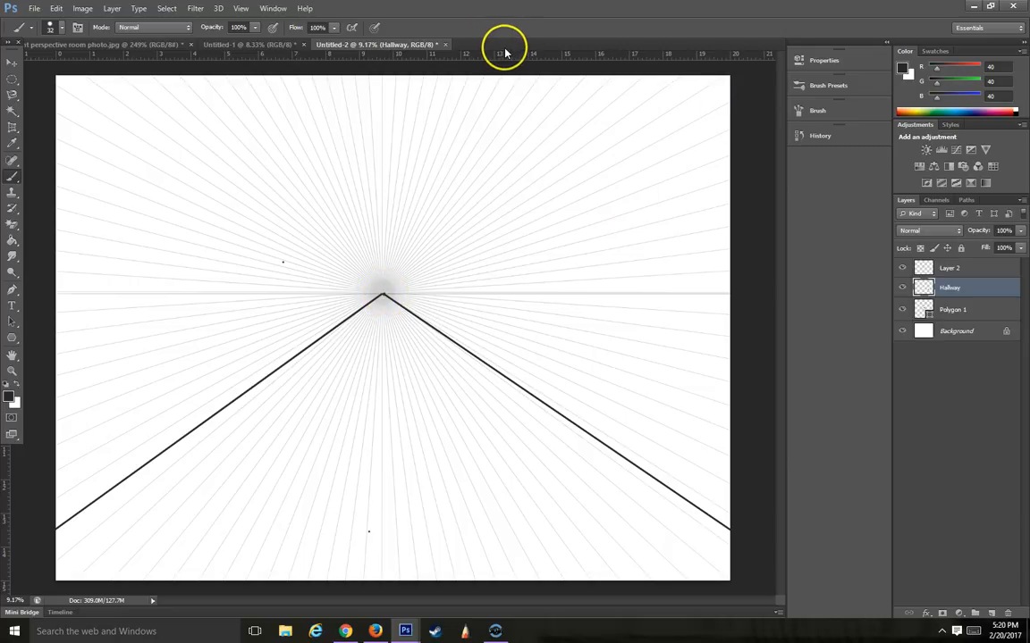
Draw straight ceiling lines from the vanishing point to both canvas edges at a new guide near the top, and lower that guide to about 3.6 in
left_click_drag(501, 57, 505, 102)
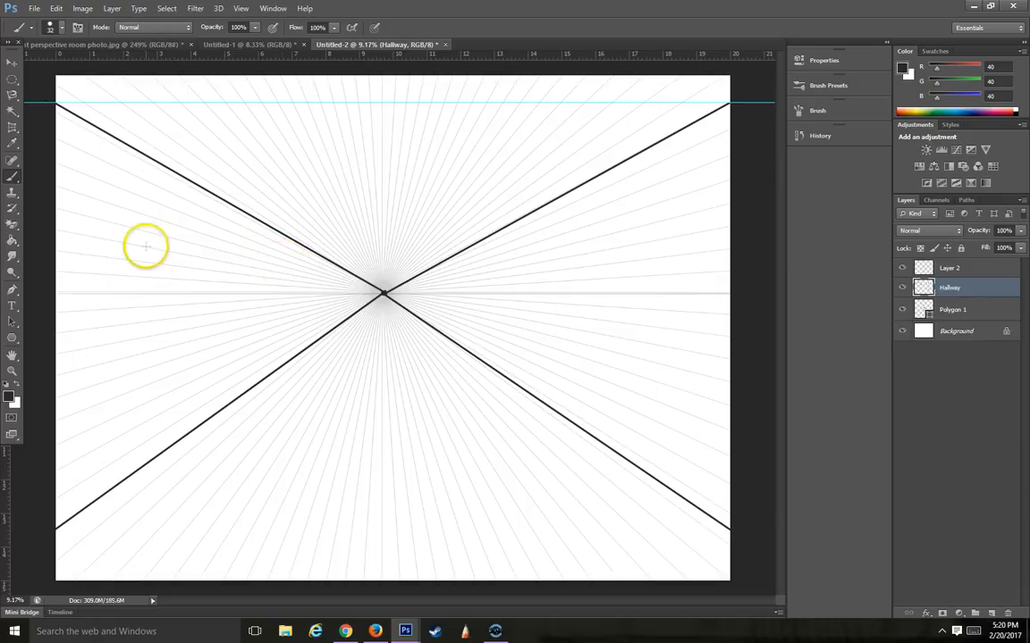
left_click(12, 64)
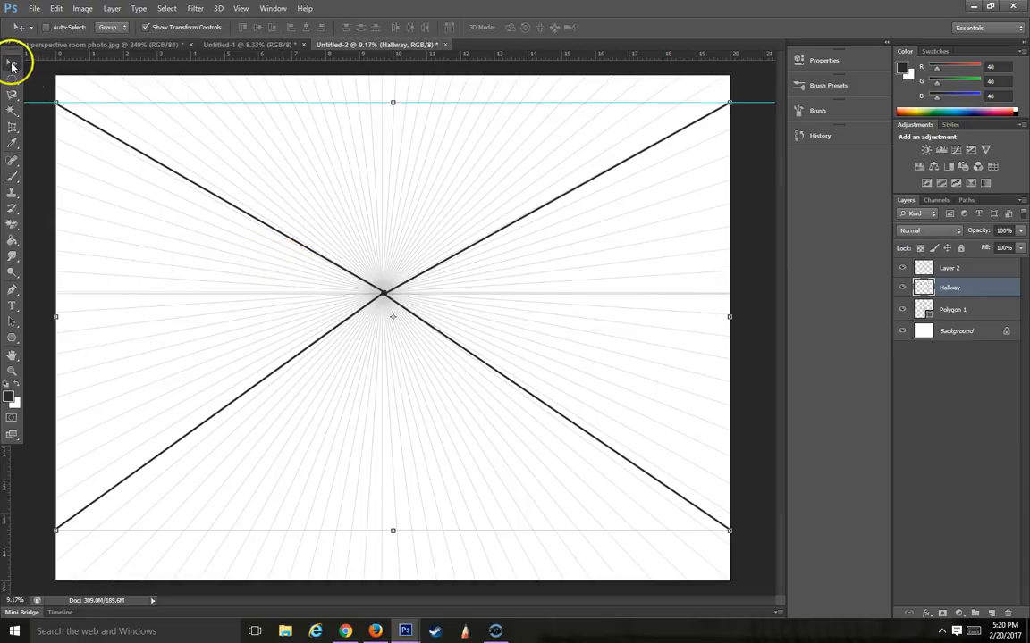
left_click_drag(32, 103, 32, 196)
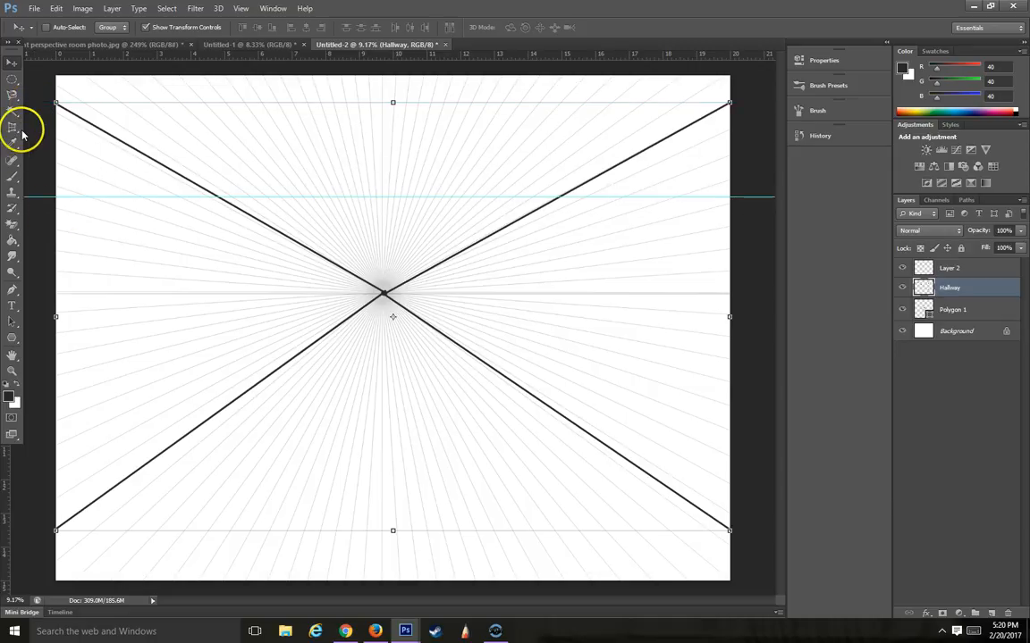
Draw the left-wall doorframe's near vertical edge along a new vertical guide at about 2.2 in, plus a short top edge toward the vanishing point
left_click(11, 162)
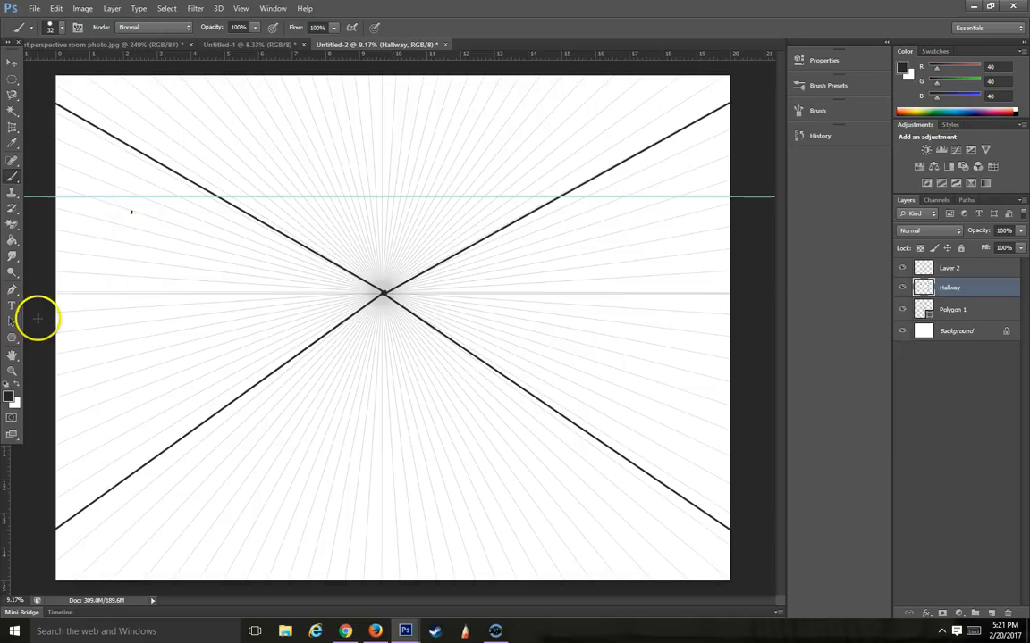
left_click(132, 210)
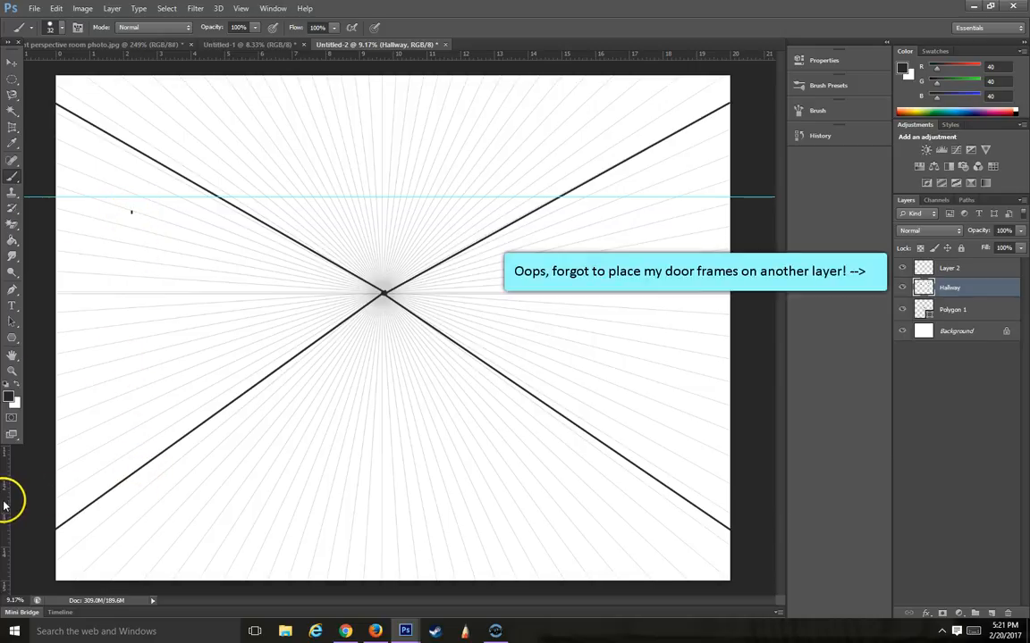
left_click_drag(4, 500, 130, 490)
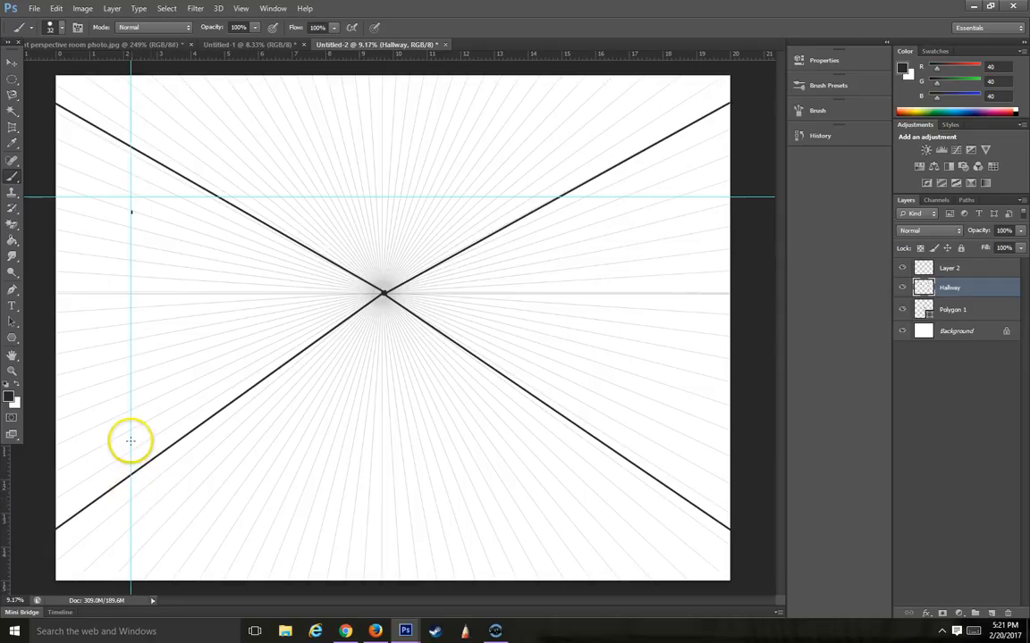
left_click(131, 211, "shift")
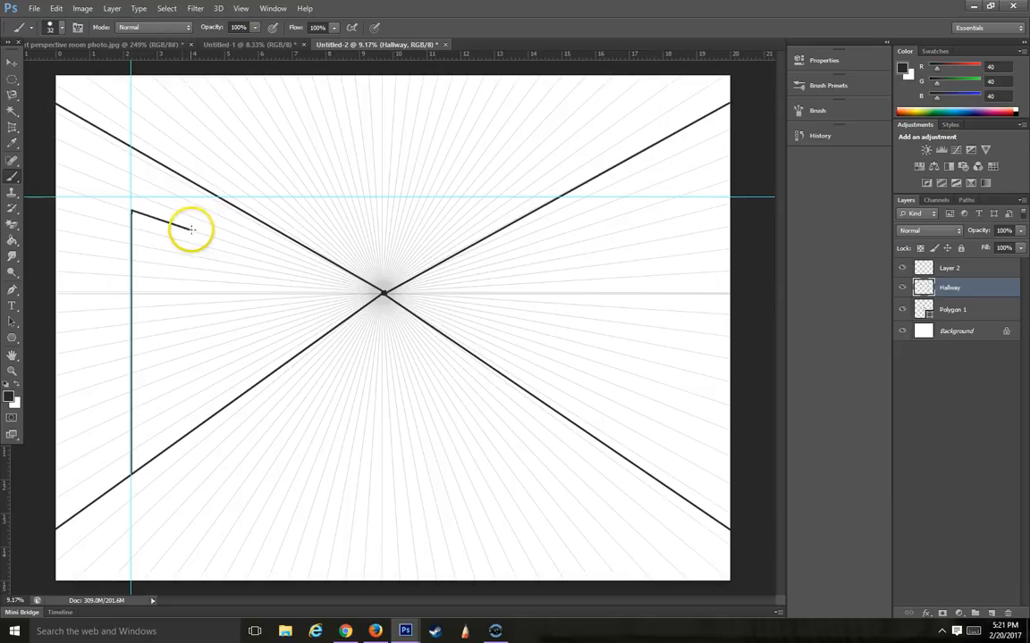
Move the vertical guide to the far end of the doorframe's top edge and draw the far vertical edge down to the floor line
left_click(12, 64)
left_click_drag(131, 69, 188, 86)
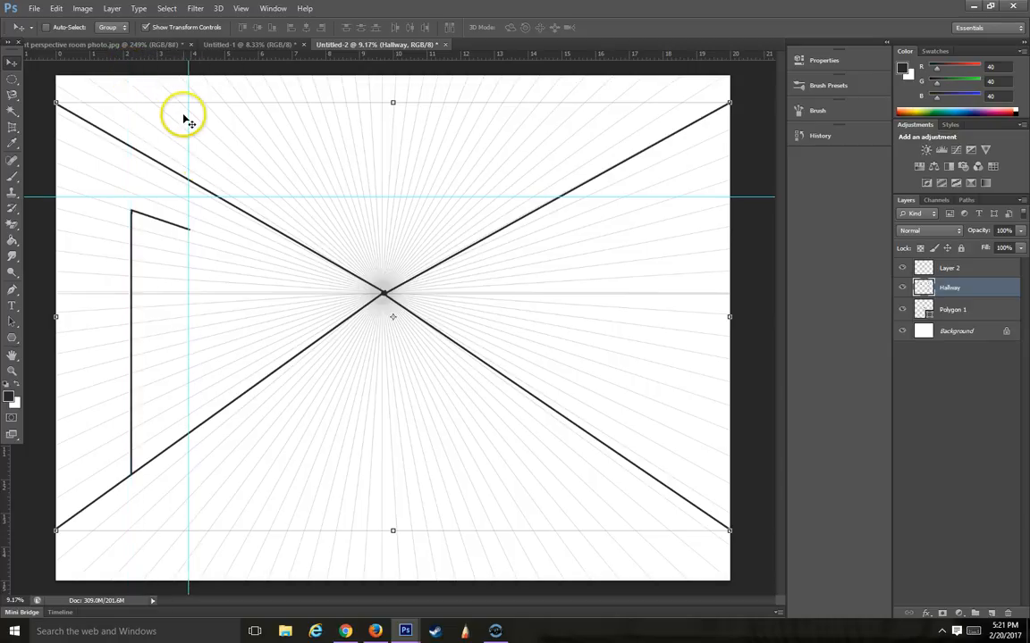
left_click(12, 176)
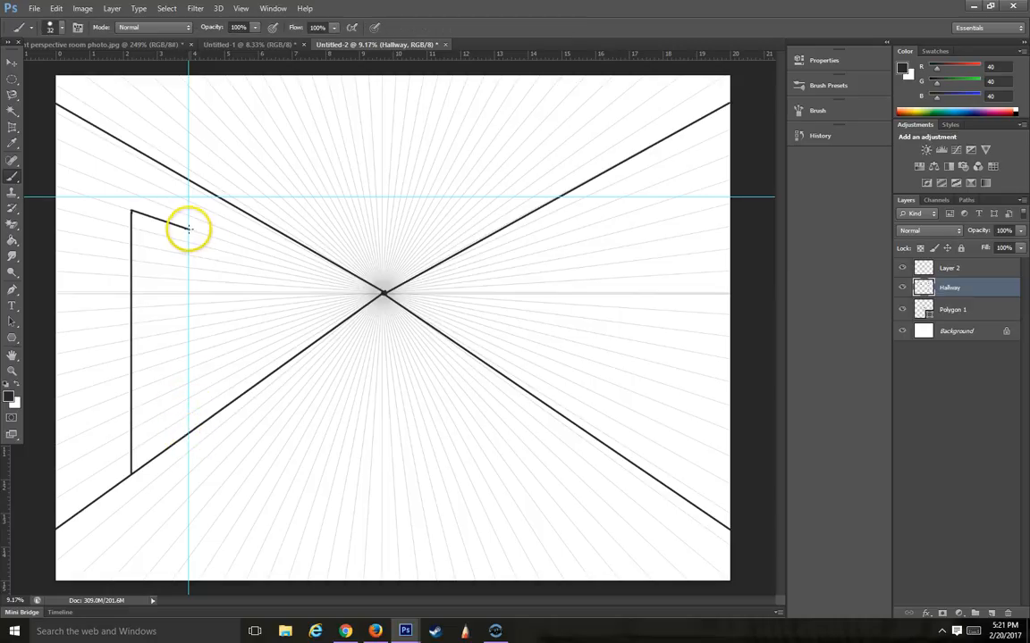
left_click(188, 229, "shift")
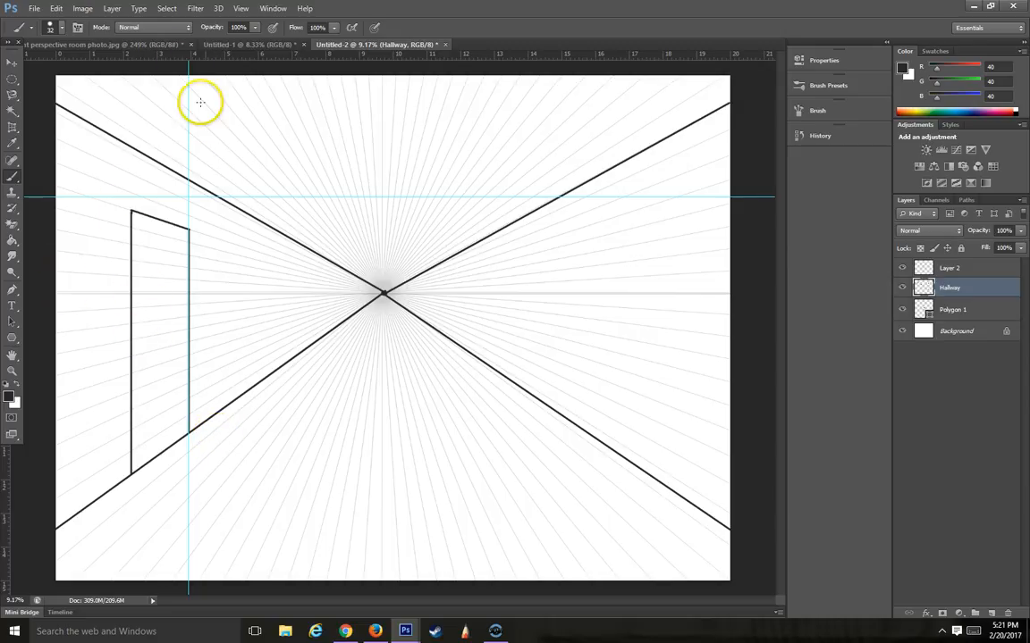
Draw a second left-wall doorframe's near vertical edge along the vertical guide at about 5.6 in, plus a short top edge toward the vanishing point
left_click(12, 62)
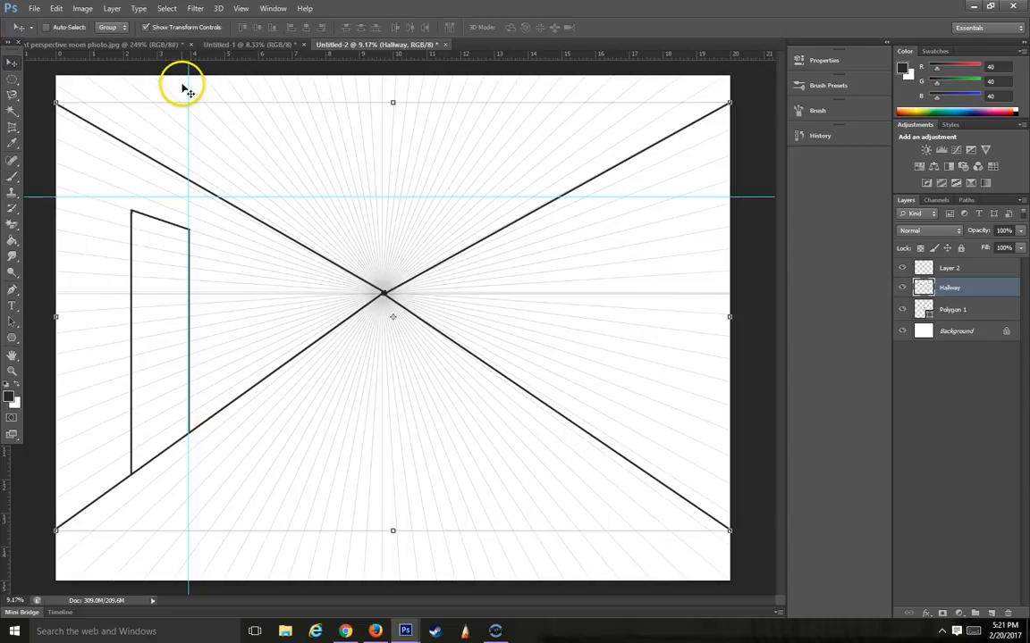
left_click_drag(185, 64, 246, 69)
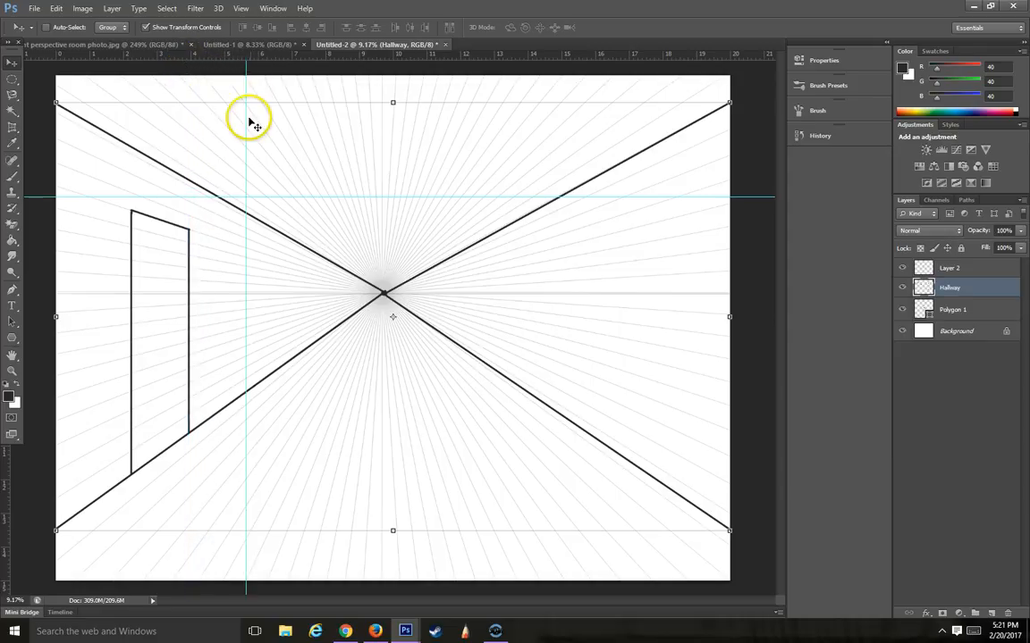
left_click(13, 177)
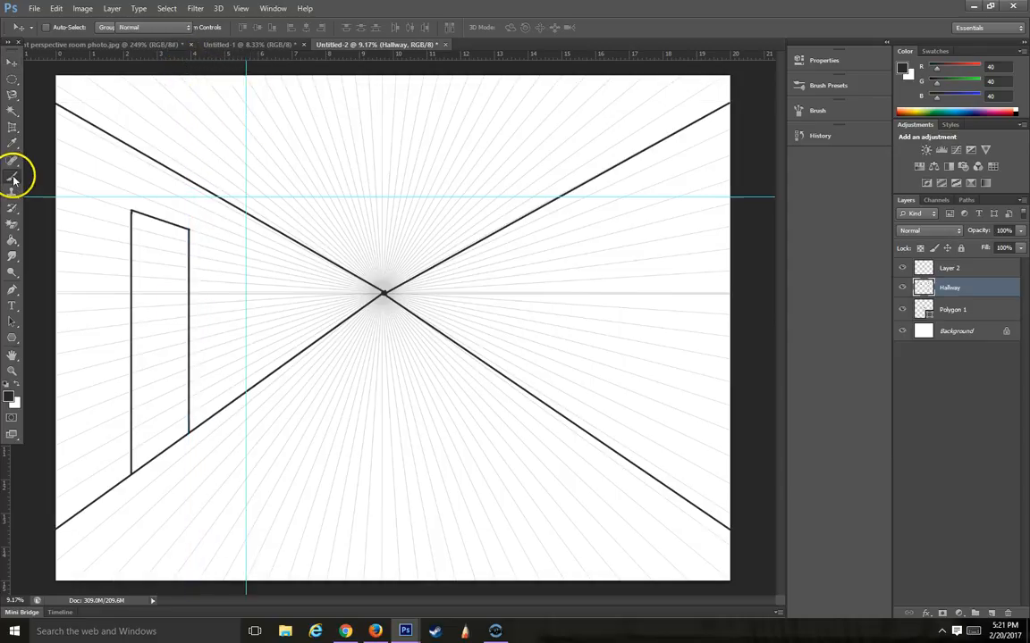
left_click(245, 249)
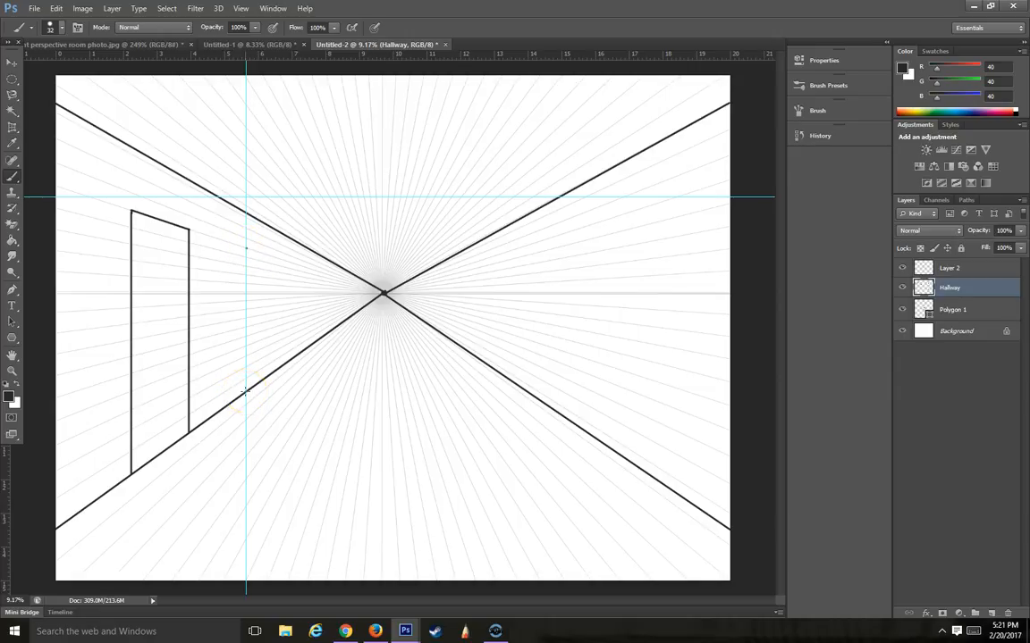
left_click(245, 391, "shift")
left_click(248, 249, "shift")
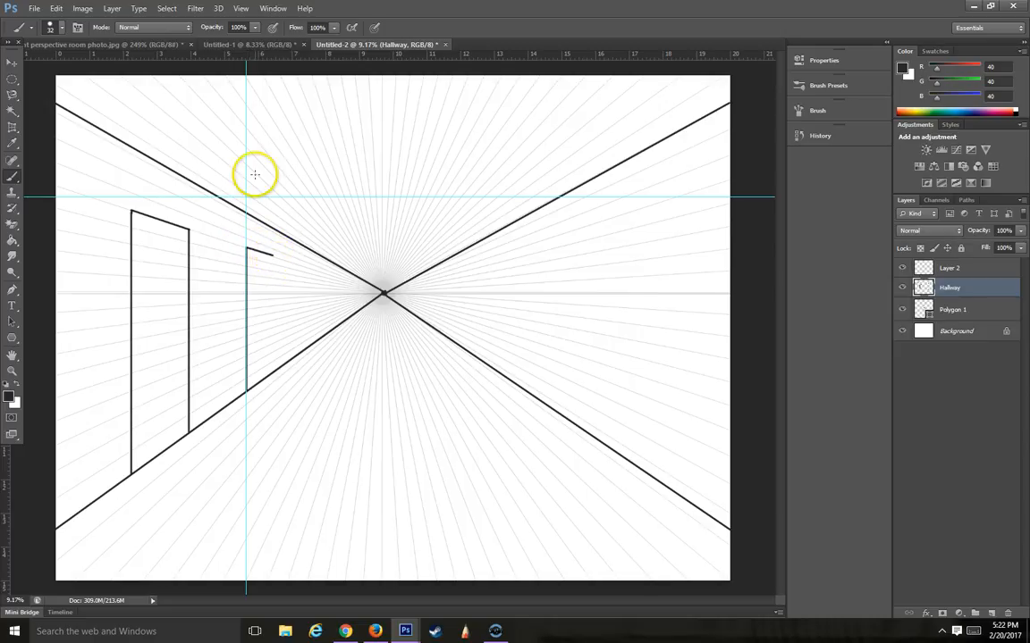
Move the vertical guide to the far end of the second doorframe's top edge and draw the far vertical edge along it
left_click(12, 61)
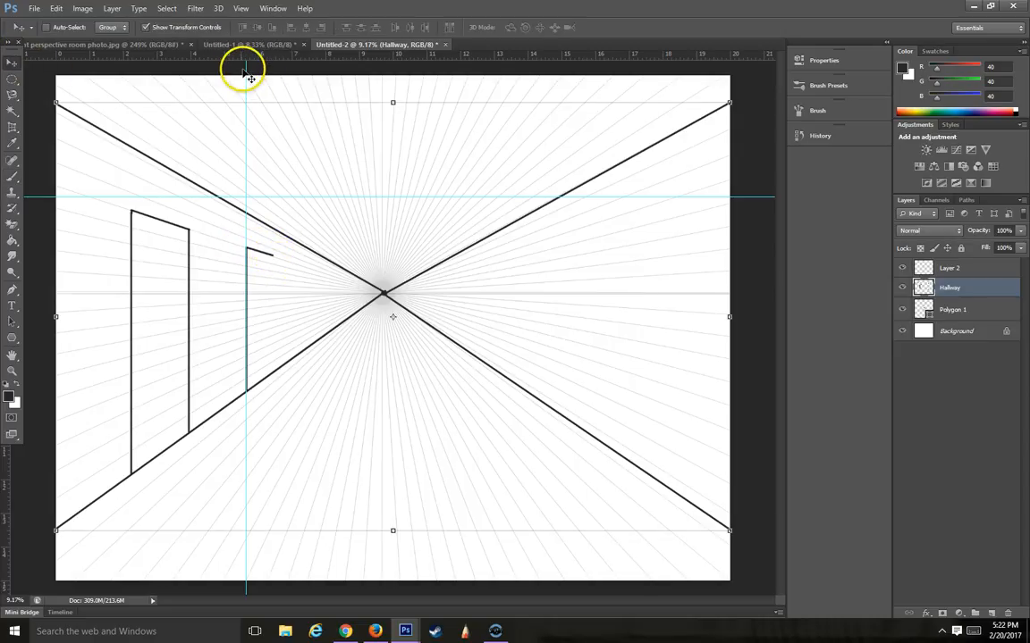
left_click_drag(245, 68, 273, 76)
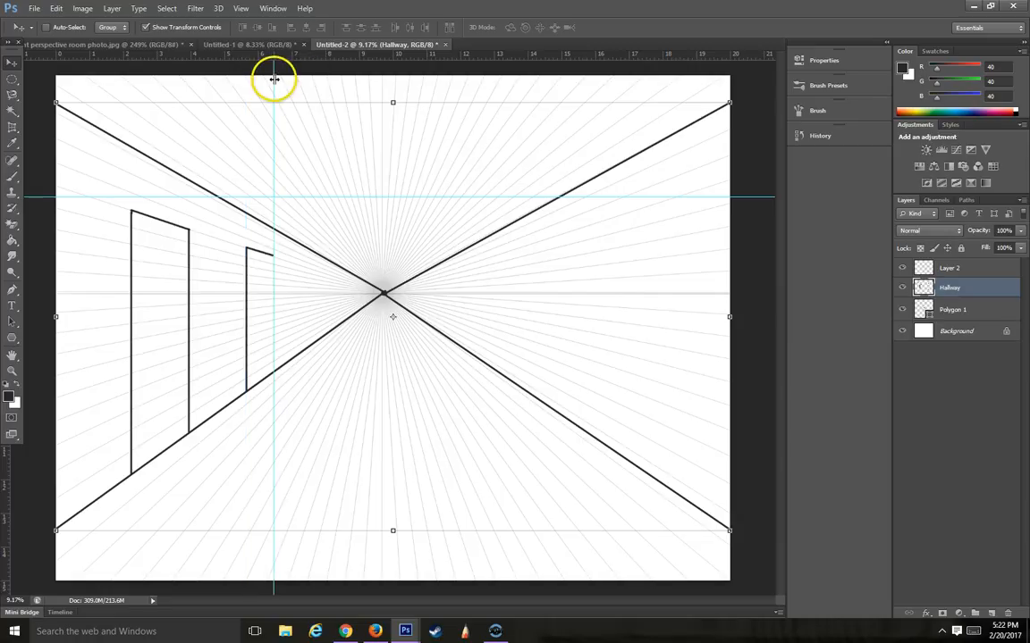
left_click(13, 177)
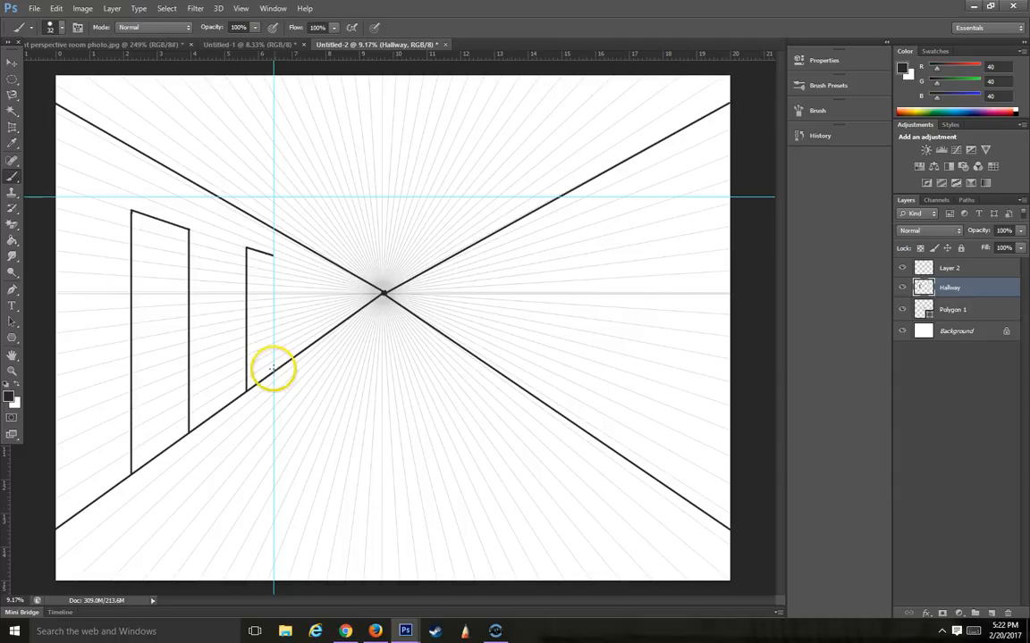
left_click_drag(272, 368, 273, 257)
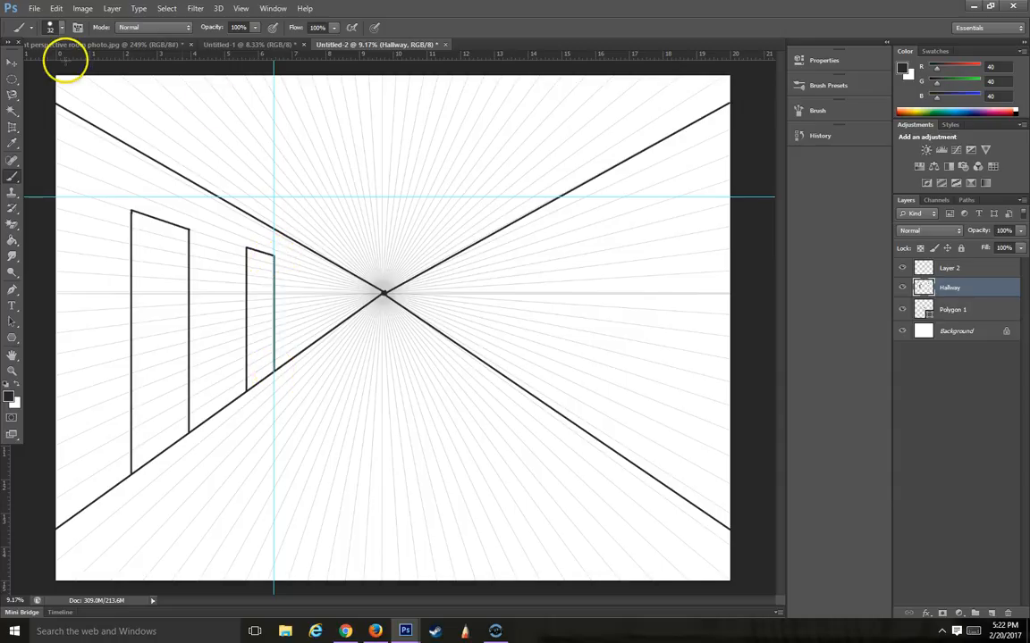
left_click(11, 62)
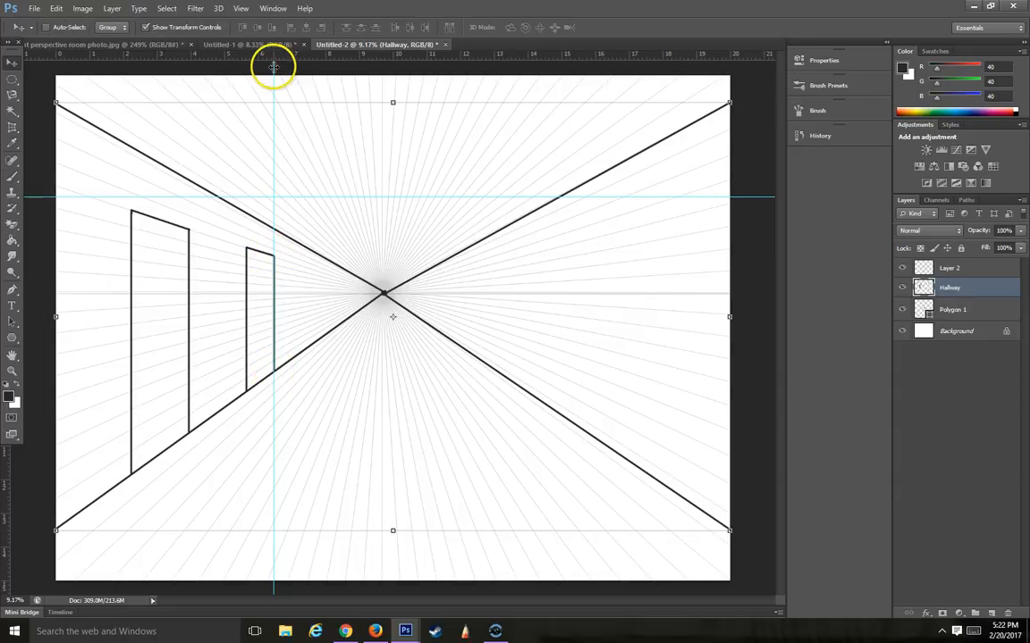
left_click_drag(271, 64, 40, 64)
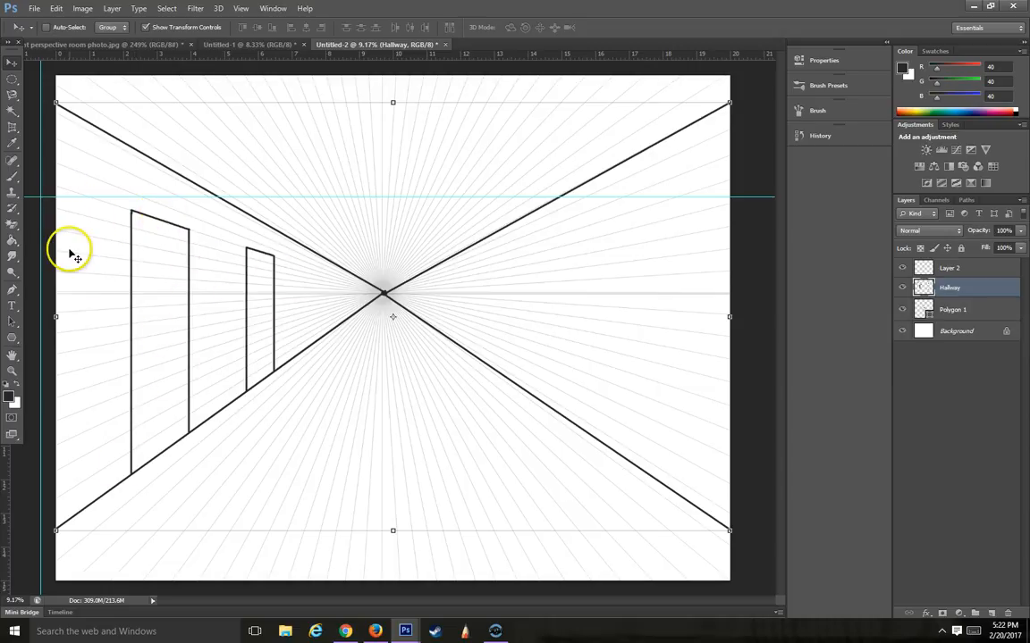
left_click_drag(41, 77, 308, 156)
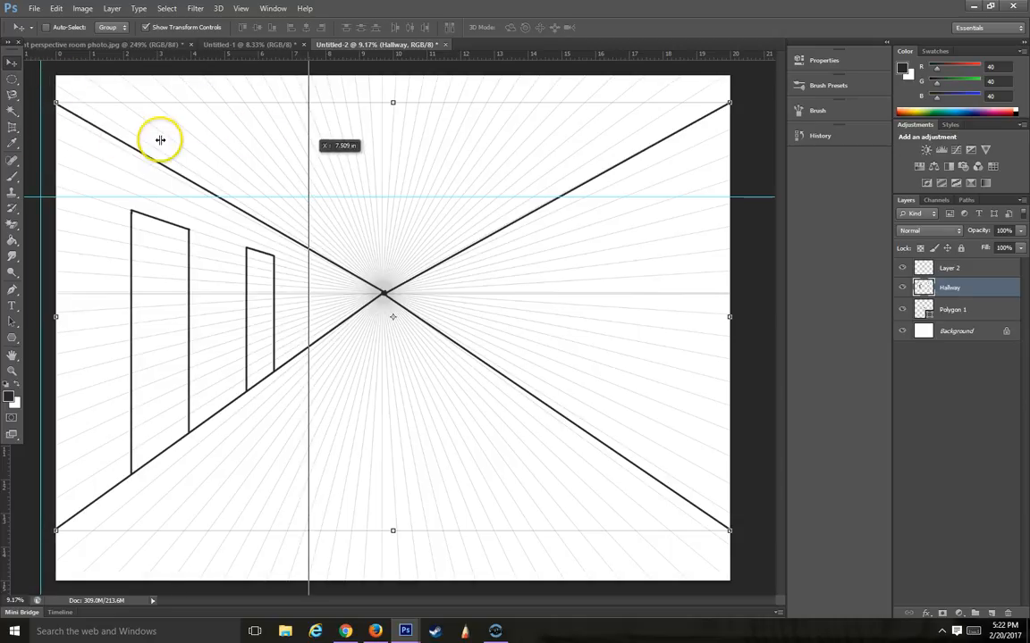
mouse_move(308, 67)
left_mouse_down()
mouse_move(391, 71)
mouse_move(280, 71)
mouse_move(420, 76)
mouse_move(219, 82)
mouse_move(298, 111)
mouse_move(288, 113)
mouse_move(301, 71)
mouse_move(368, 72)
mouse_move(363, 88)
mouse_move(279, 73)
mouse_move(305, 92)
mouse_move(466, 112)
mouse_move(241, 99)
mouse_move(298, 114)
mouse_move(281, 111)
left_mouse_up()
left_click(13, 175)
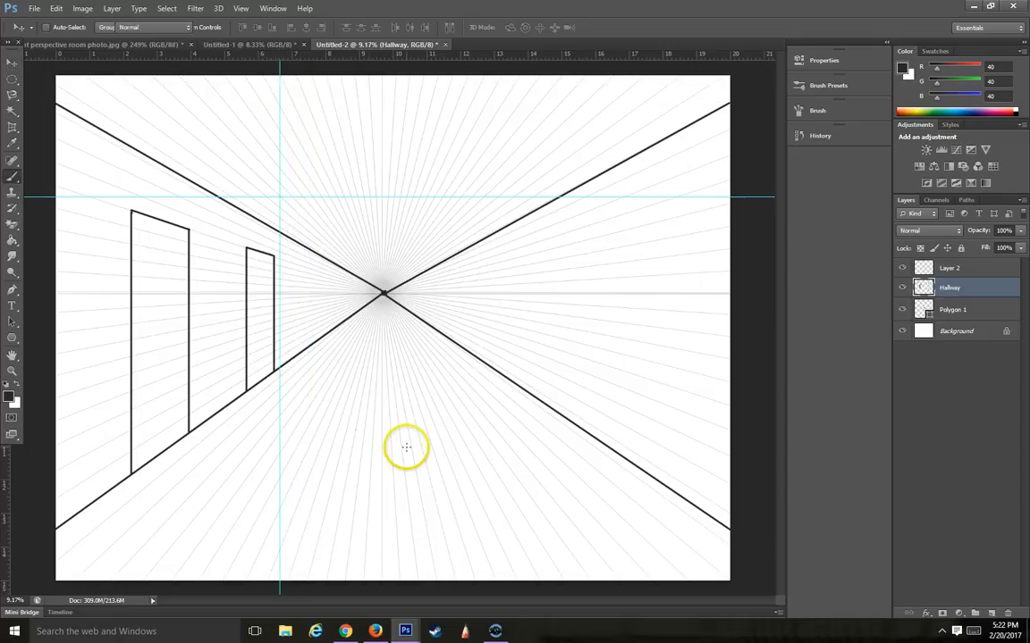
key("b")
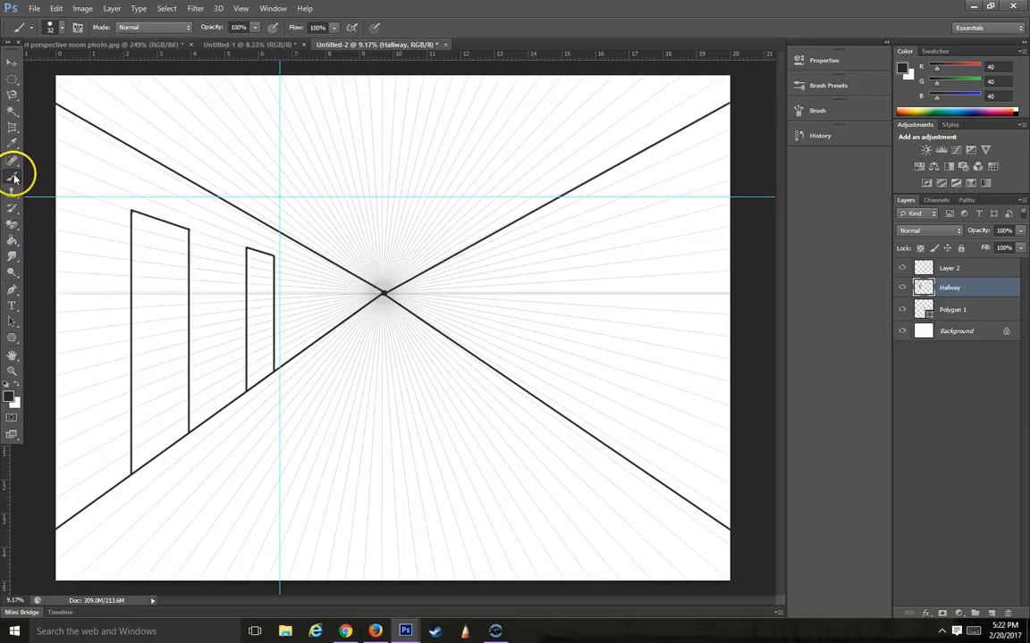
Draw a table front's two sides and top edge along vertical guides at about 7.5 and 11.9 in and horizontal guides at about 10.2 and 11.9 in
left_click(13, 60)
left_click_drag(279, 70, 308, 82)
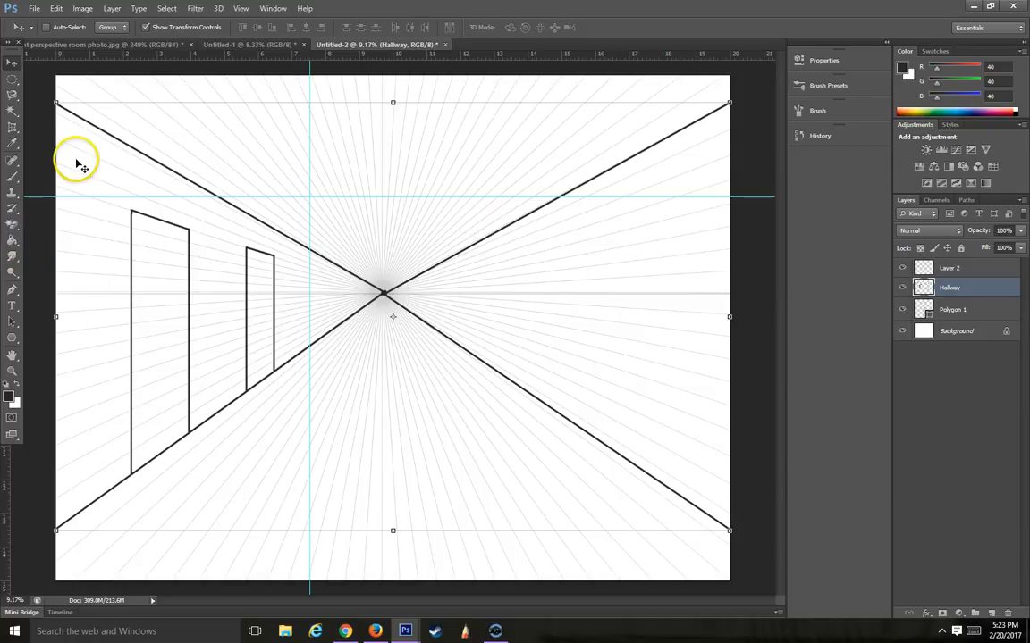
left_click(14, 179)
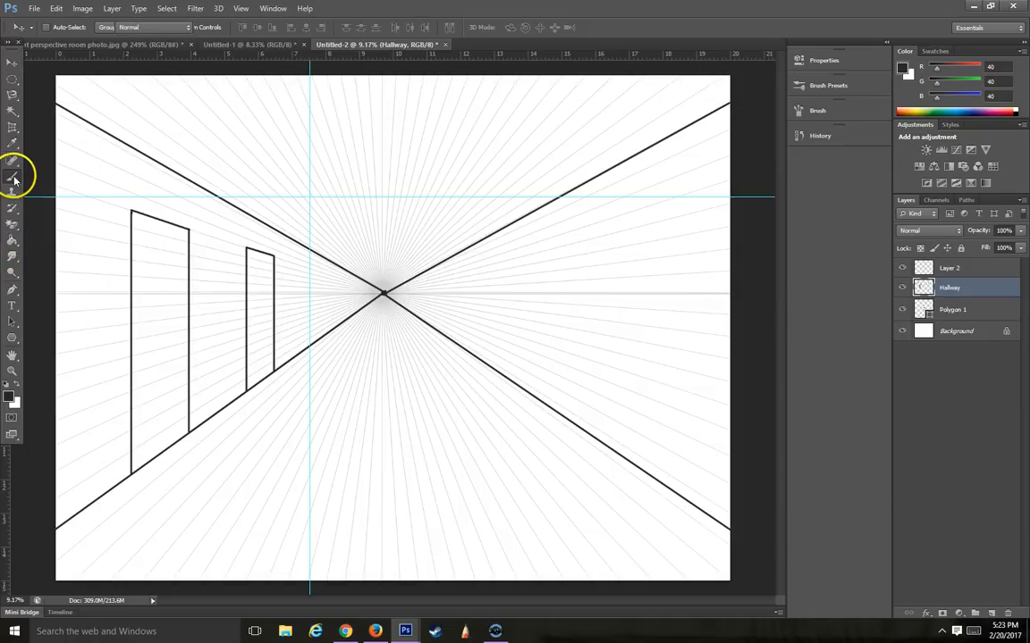
left_click(309, 475)
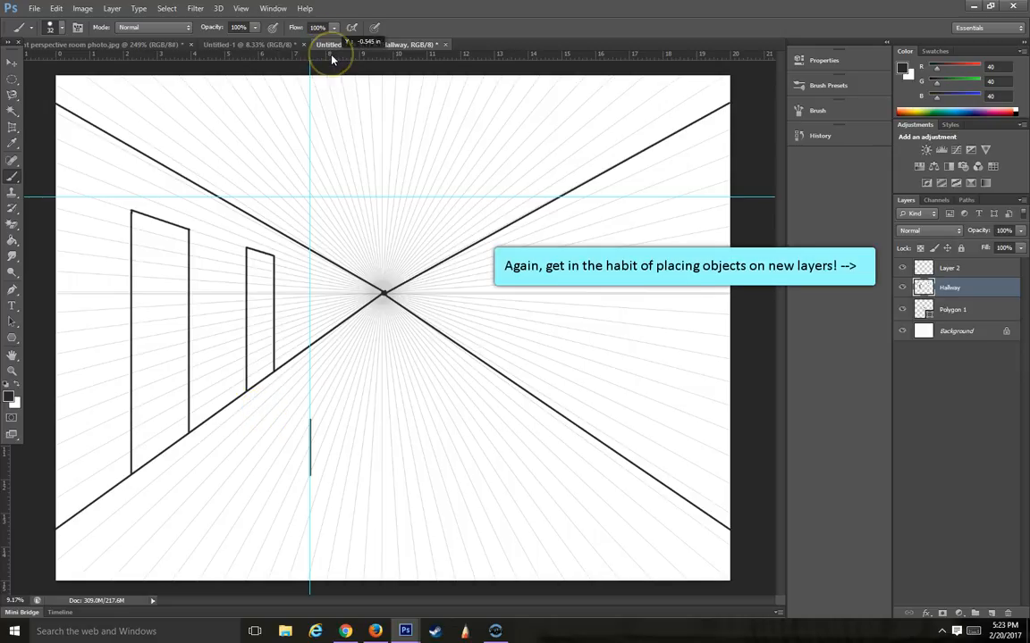
left_click_drag(332, 58, 345, 422)
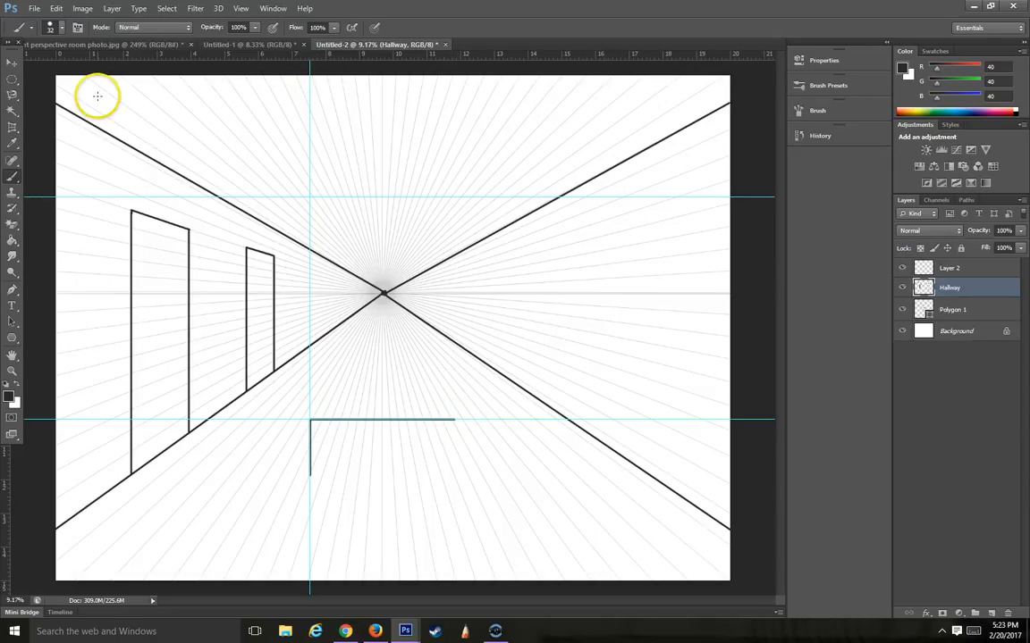
left_click_drag(7, 519, 455, 517)
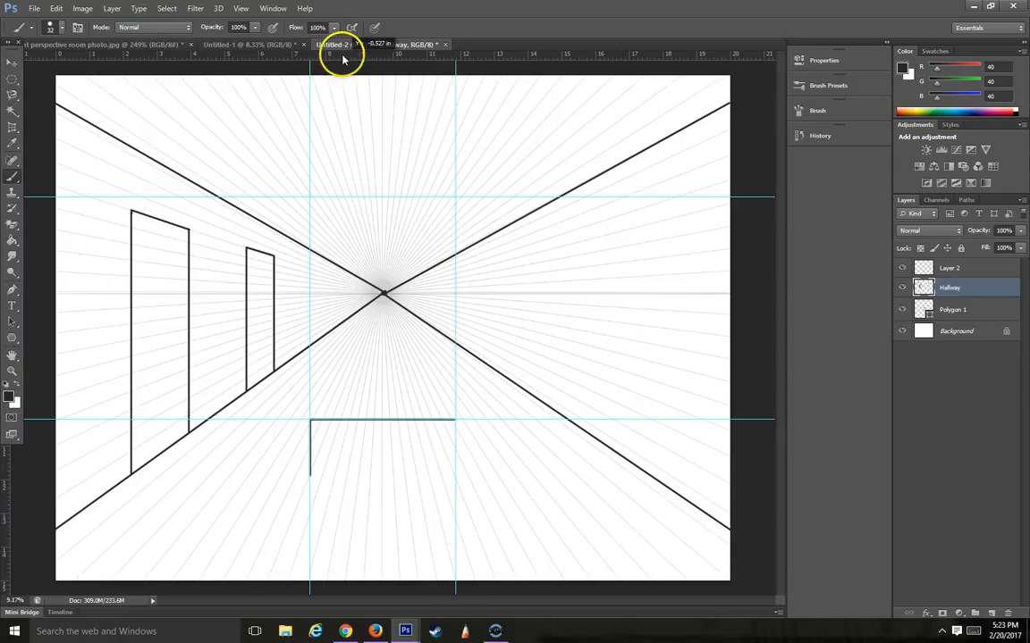
left_click_drag(345, 54, 361, 478)
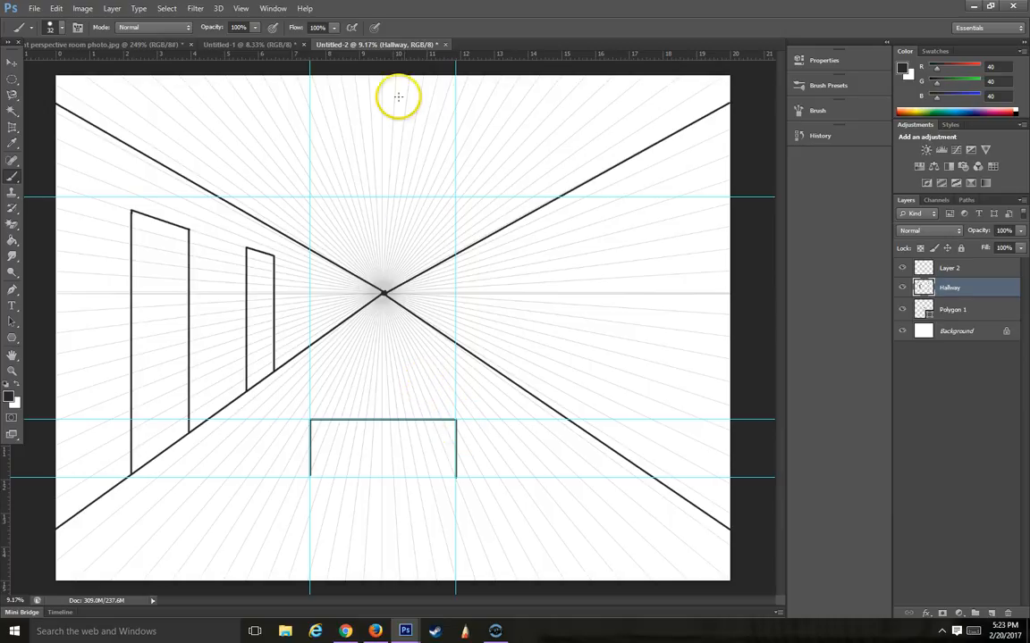
Draw the tabletop's receding side edges toward the vanishing point and its back edge along a new horizontal guide at about 9 in
left_click_drag(414, 51, 437, 379)
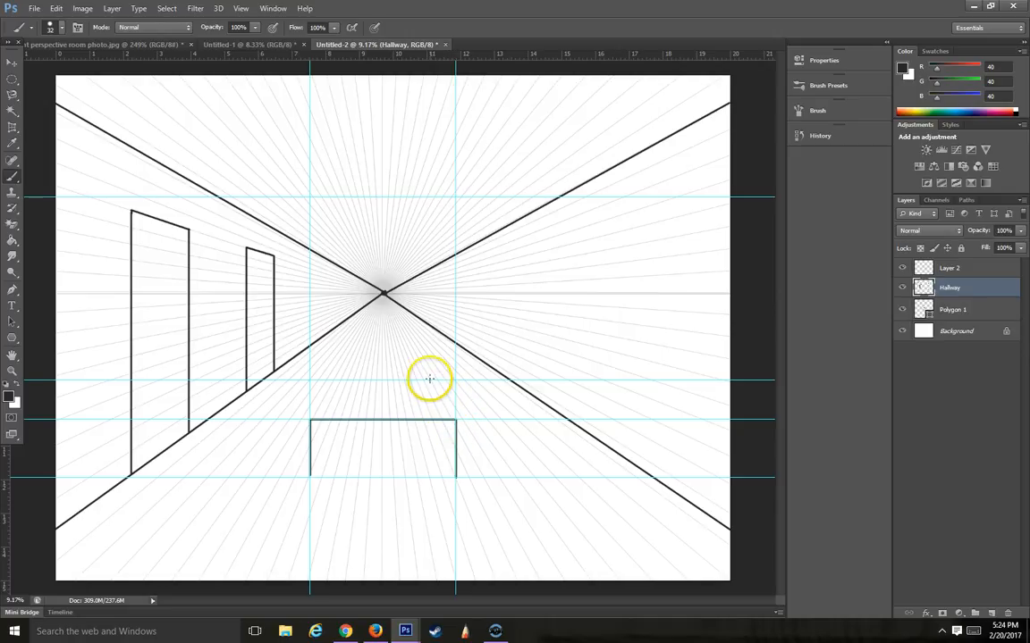
left_click(430, 381)
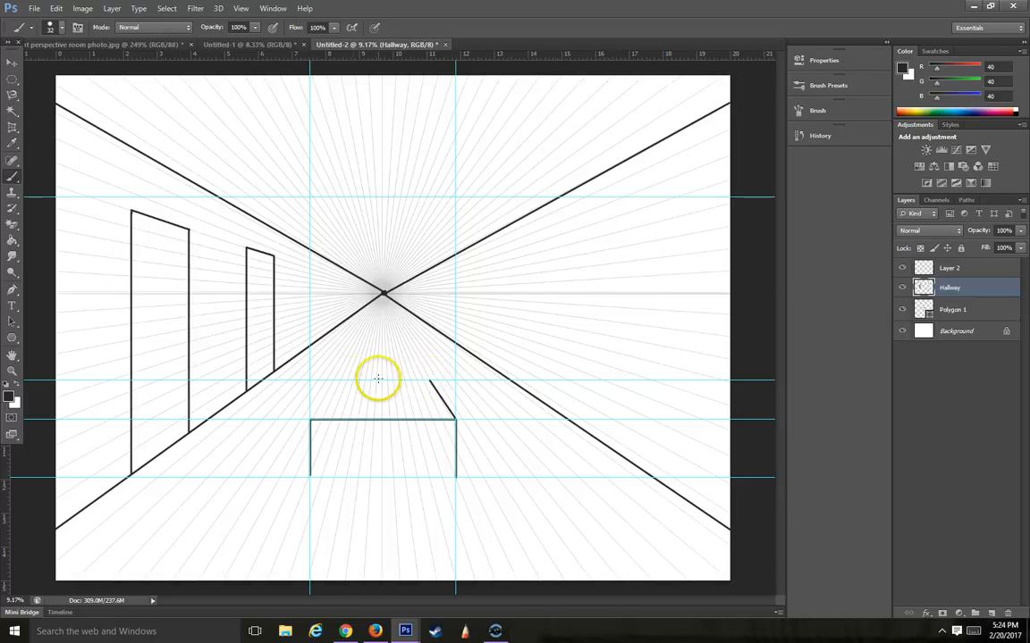
left_click(333, 381, "shift")
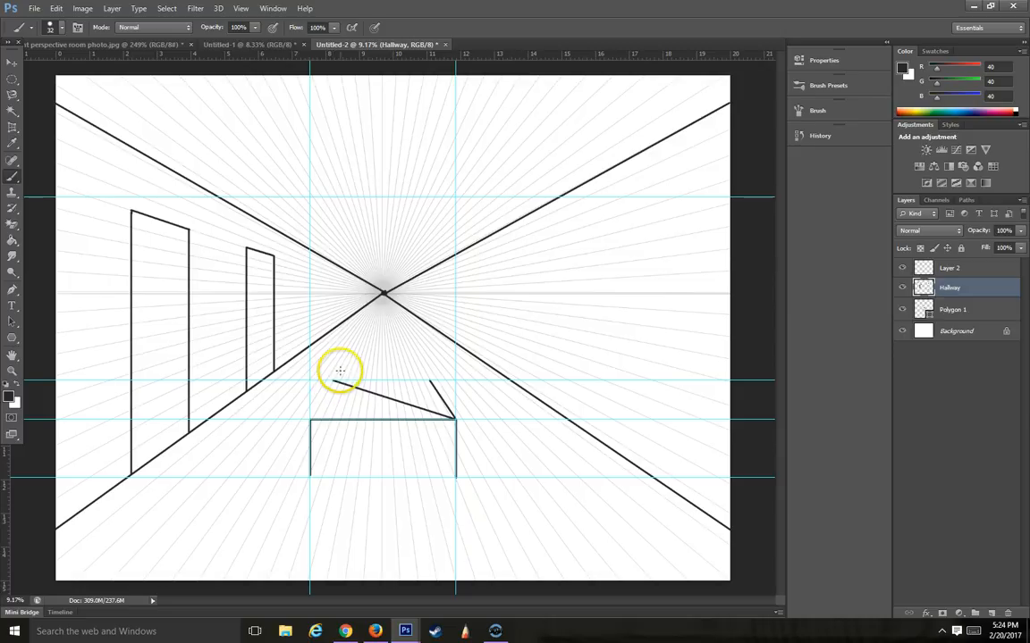
key("ctrl+z")
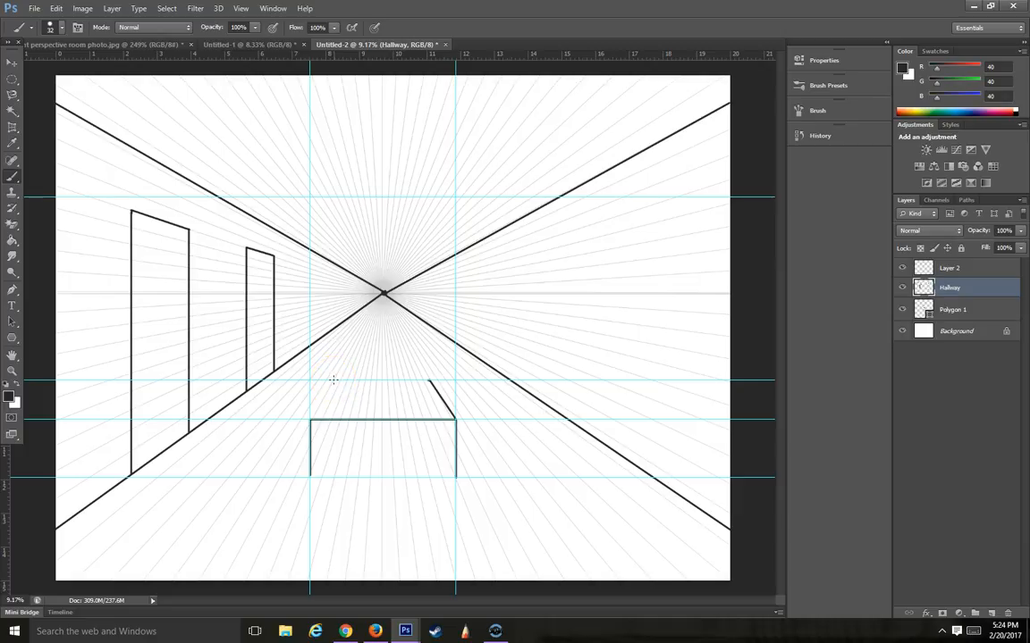
left_click(333, 380, "shift")
Draw both front table legs and the underside edge, using vertical guides at about 8.2 and 11.2 in and a horizontal guide at about 11 in
left_click_drag(6, 518, 434, 501)
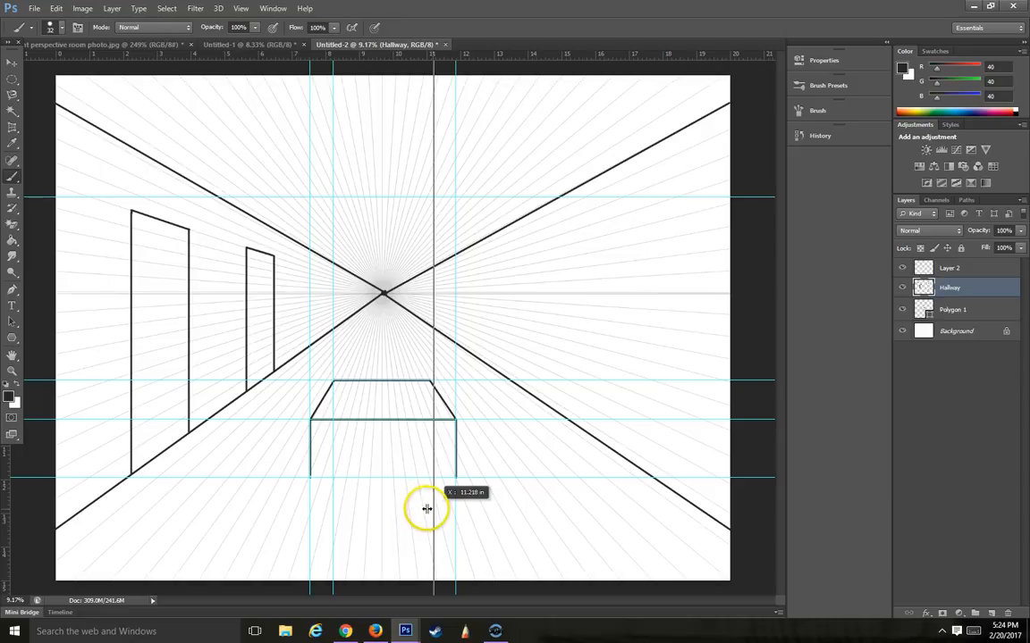
left_click_drag(433, 508, 433, 508)
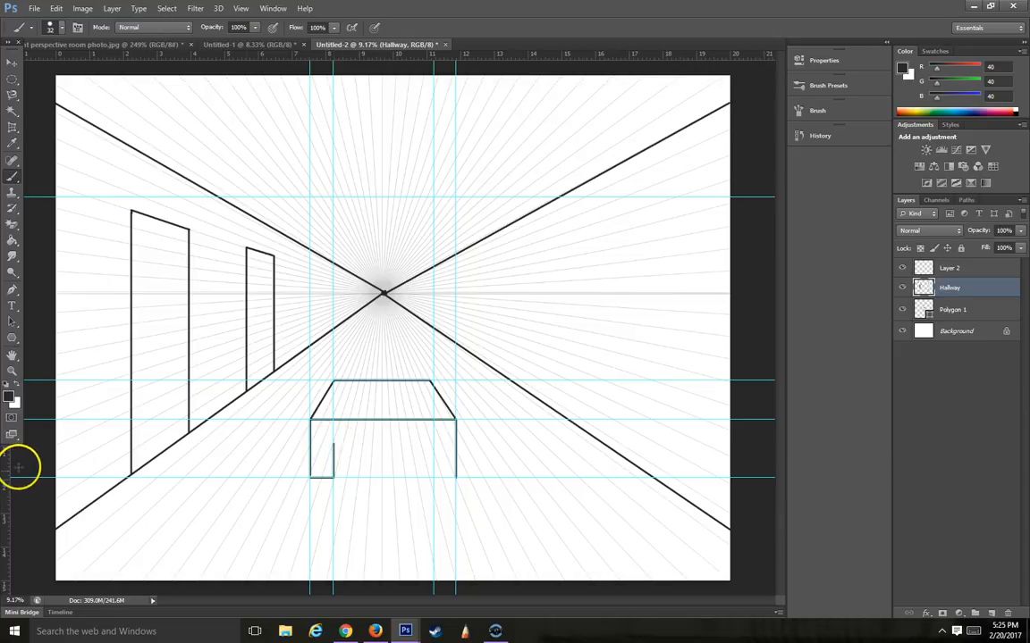
left_click_drag(287, 51, 319, 445)
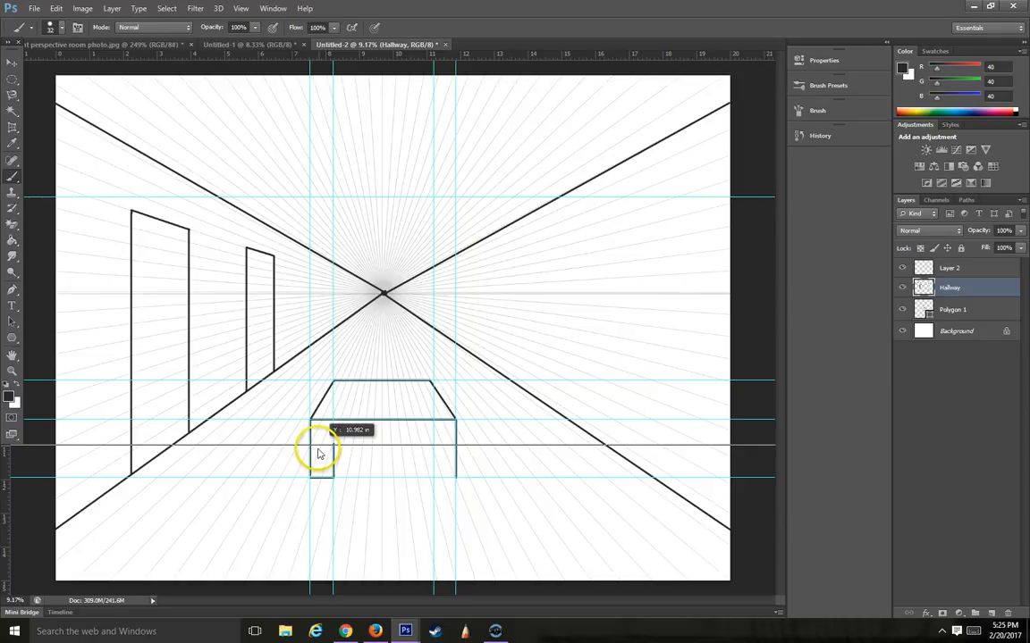
left_click_drag(319, 451, 320, 447)
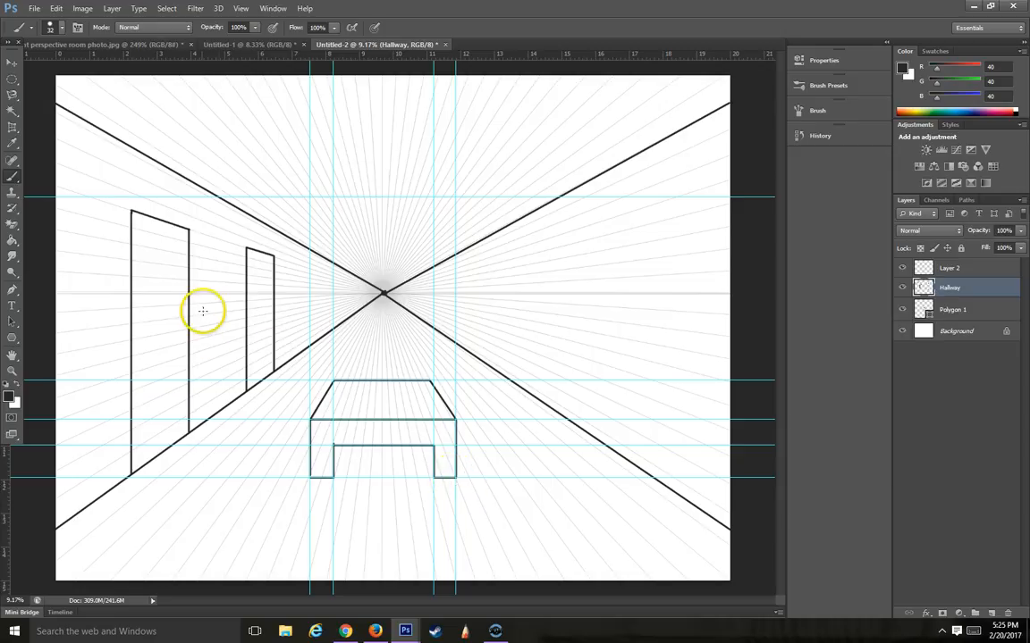
Draw the inner depth edges of both table legs along vertical guides at about 8.4 and 11.1 in, and clear all guides
mouse_move(5, 456)
left_mouse_down()
mouse_move(105, 474)
mouse_move(340, 472)
left_mouse_up()
left_click_drag(152, 491, 340, 491)
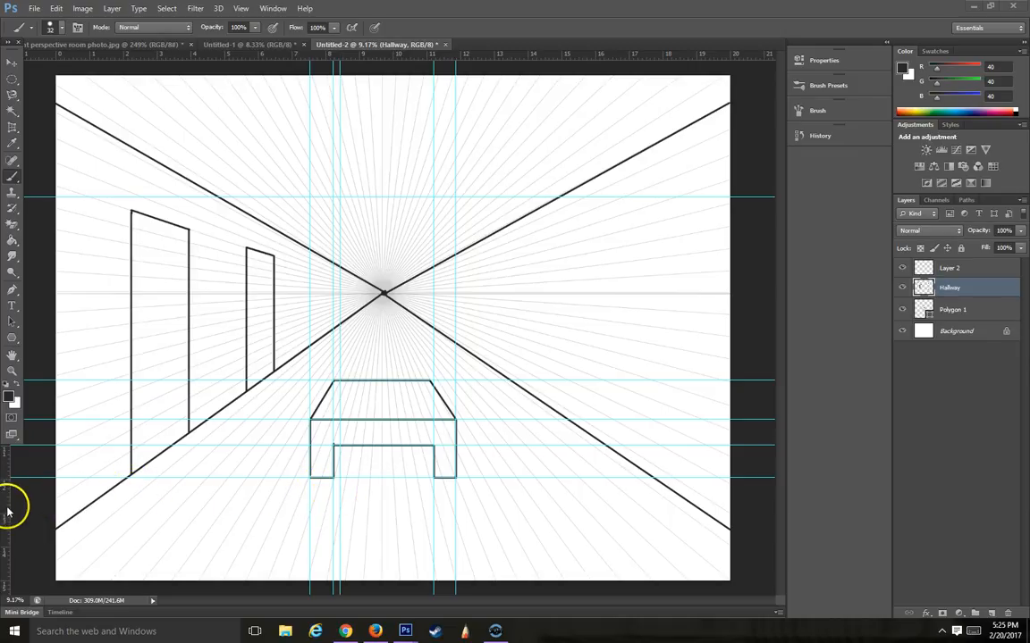
left_click_drag(3, 507, 428, 515)
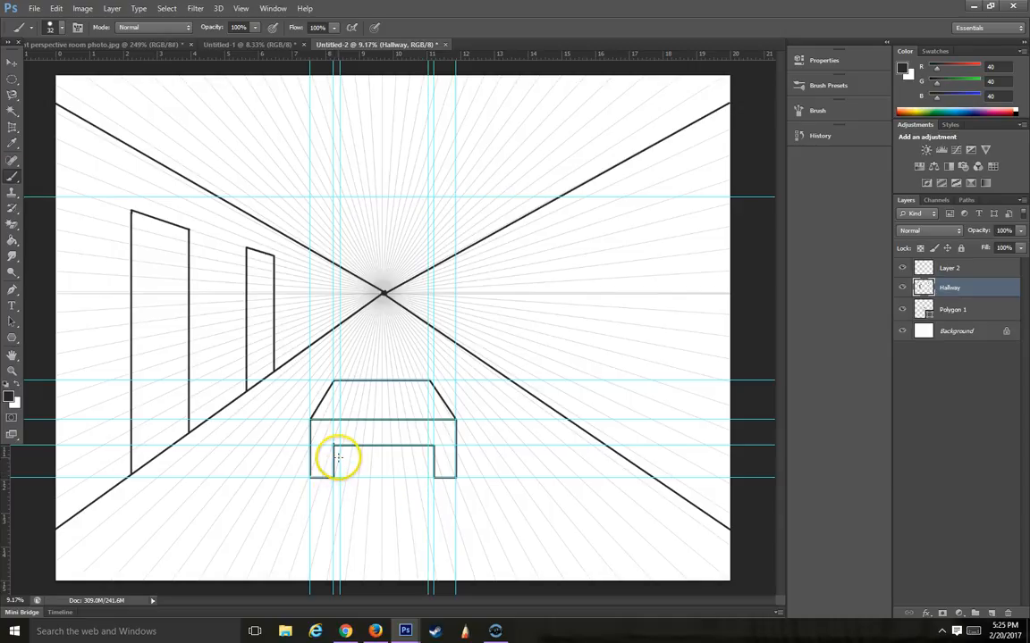
left_click(339, 458, "shift")
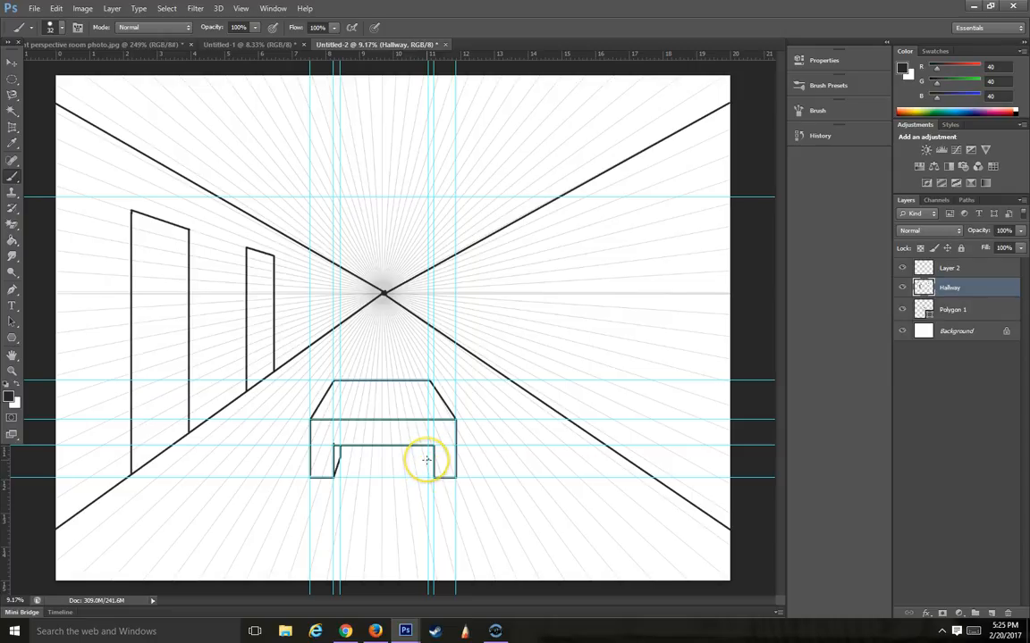
left_click(427, 460)
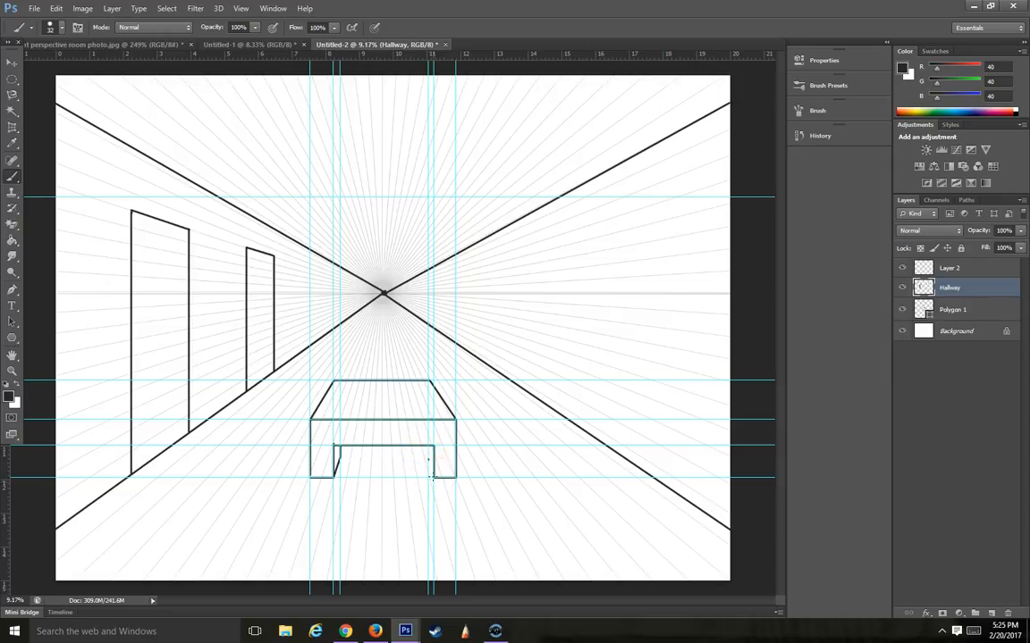
left_click(427, 460)
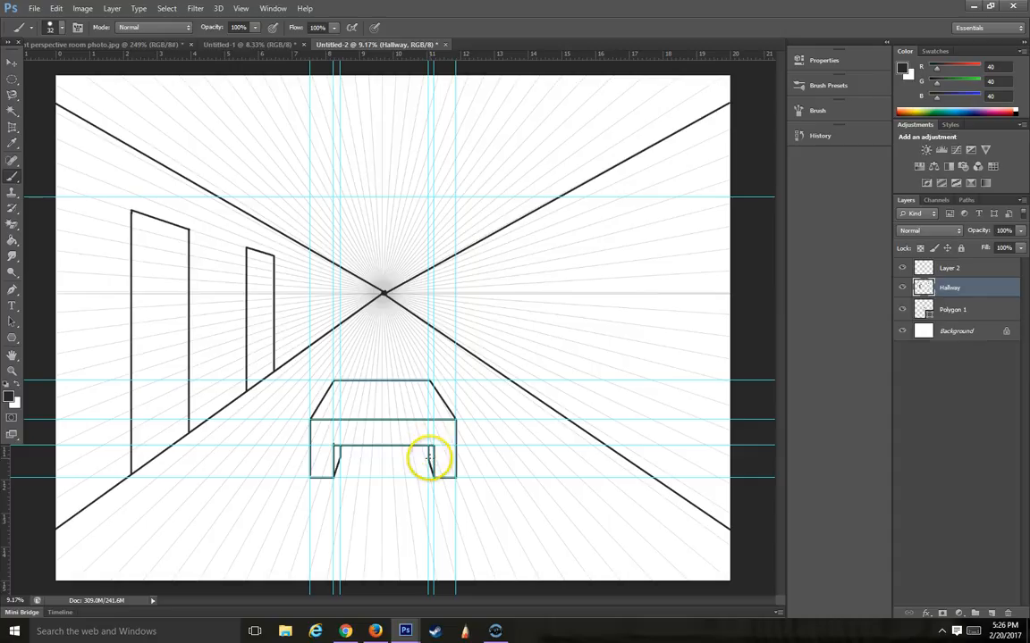
left_click(240, 8)
left_click(311, 265)
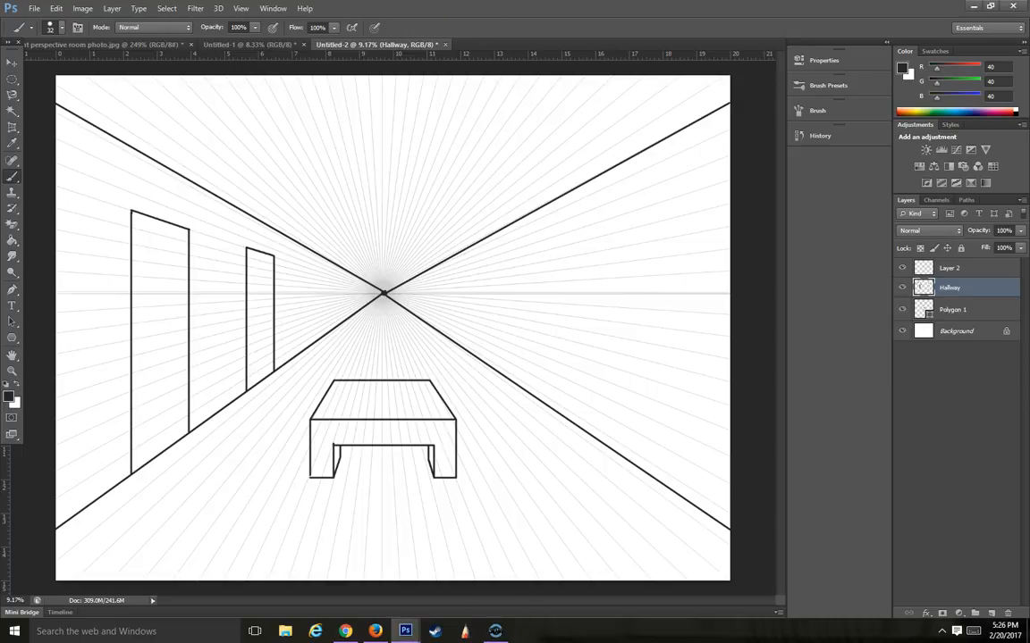
left_click(495, 630)
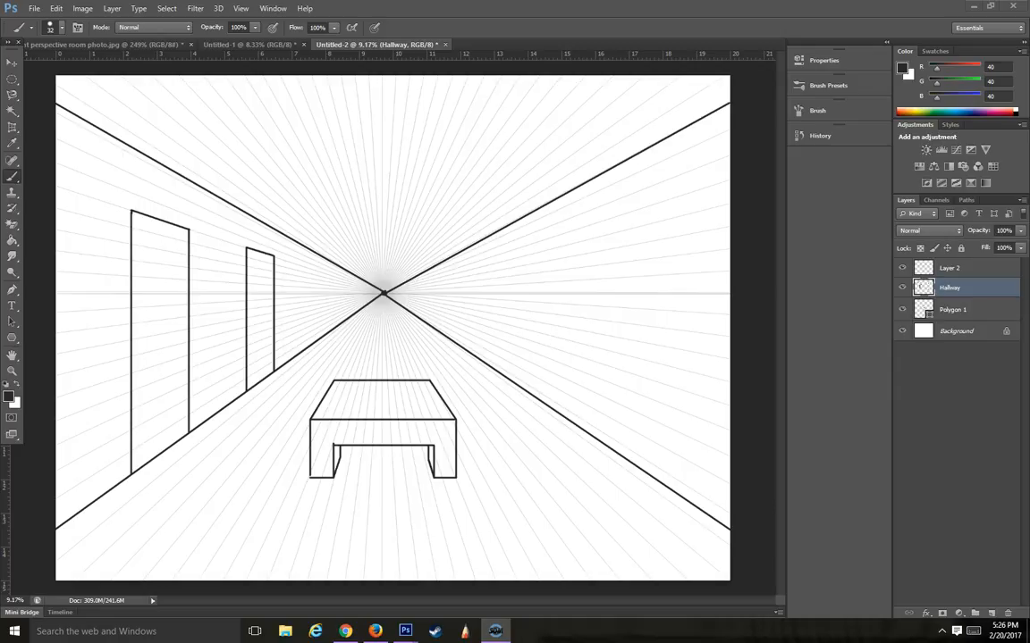